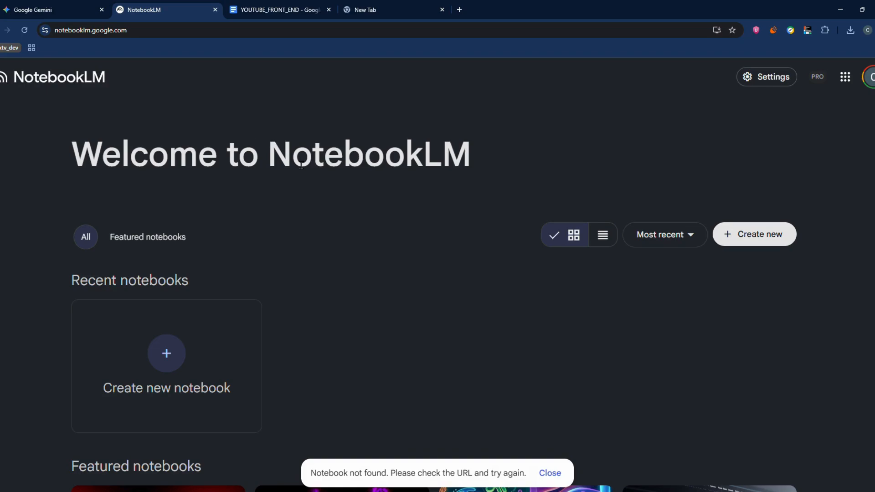
Create a new notebook in NotebookLM and dismiss its initial source dialog.
left_click_drag(293, 165, 404, 172)
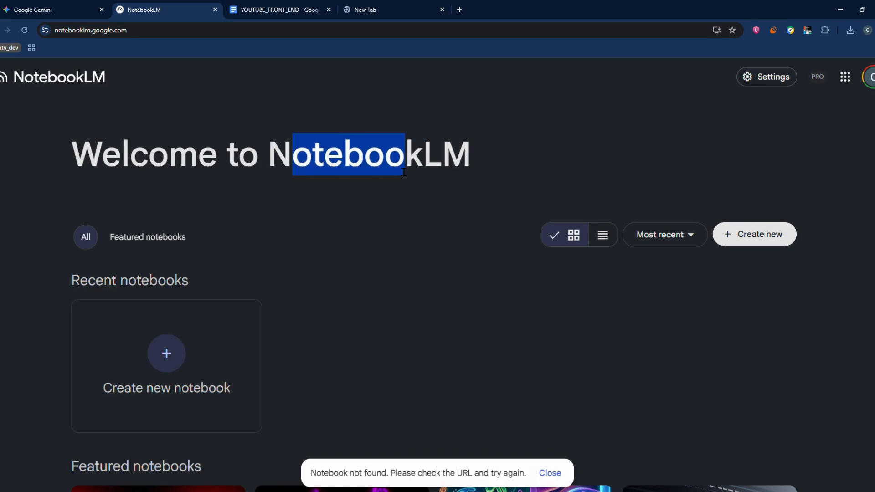
left_click(346, 164)
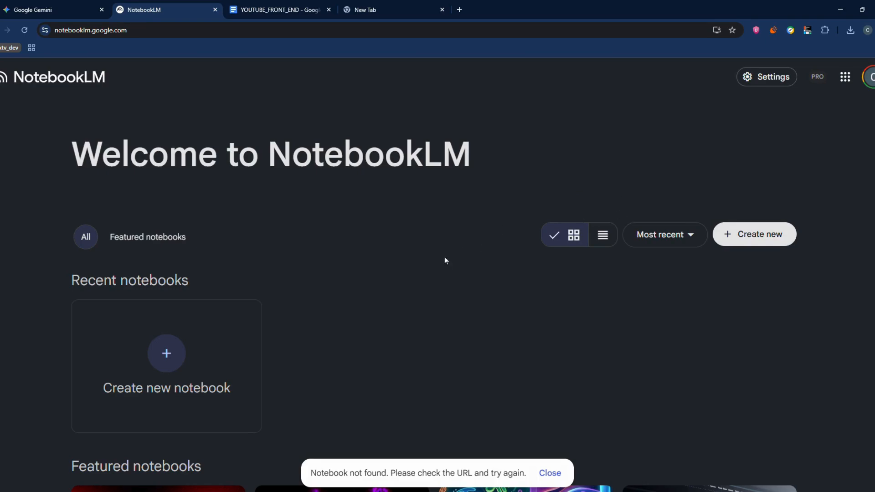
left_click(219, 367)
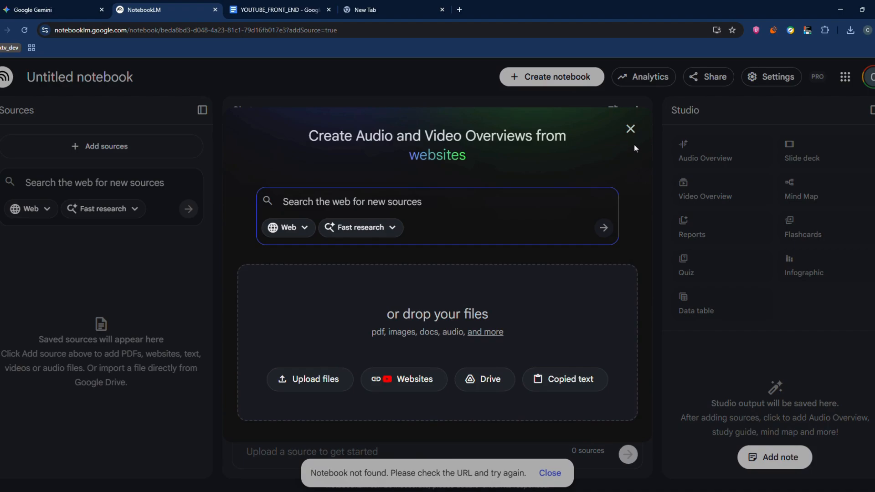
left_click(630, 128)
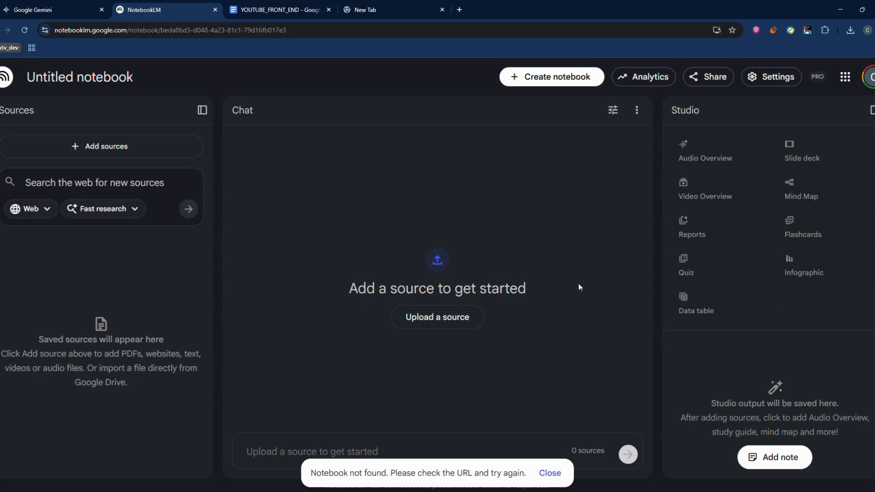
Examine the untitled notebook's analytics and the requirements for seeing them, and close the view.
left_click(641, 77)
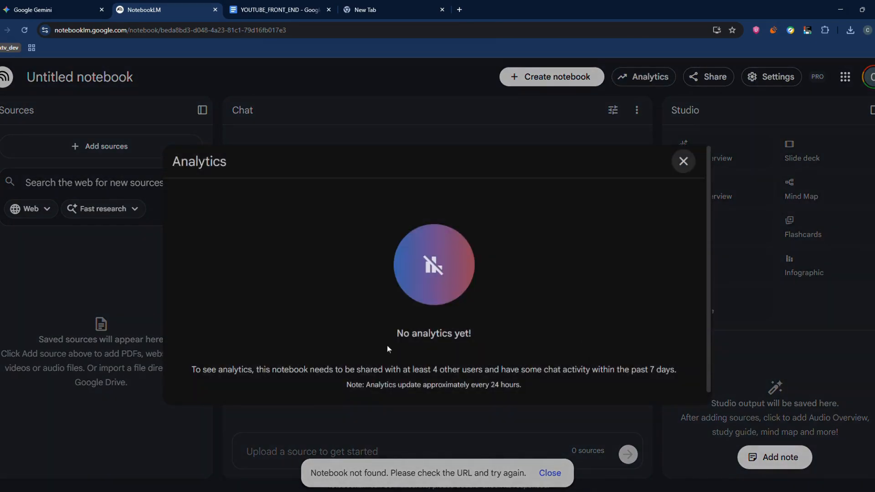
left_click_drag(390, 340, 537, 355)
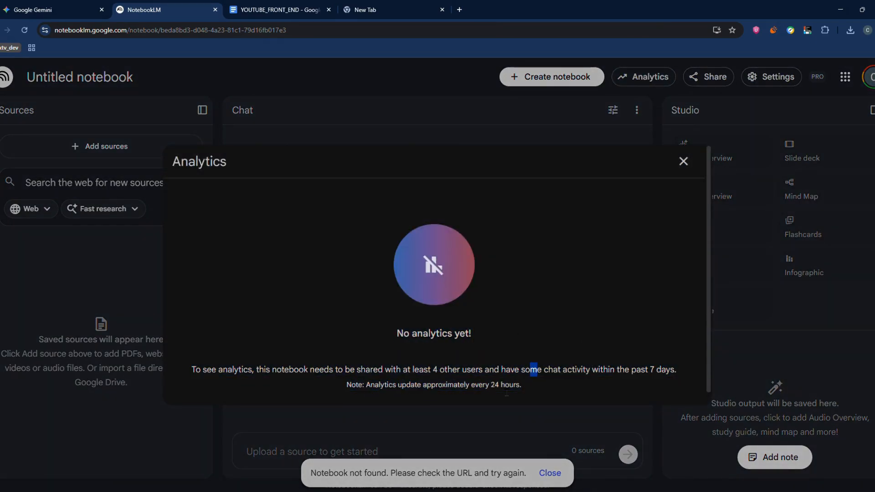
left_click(683, 160)
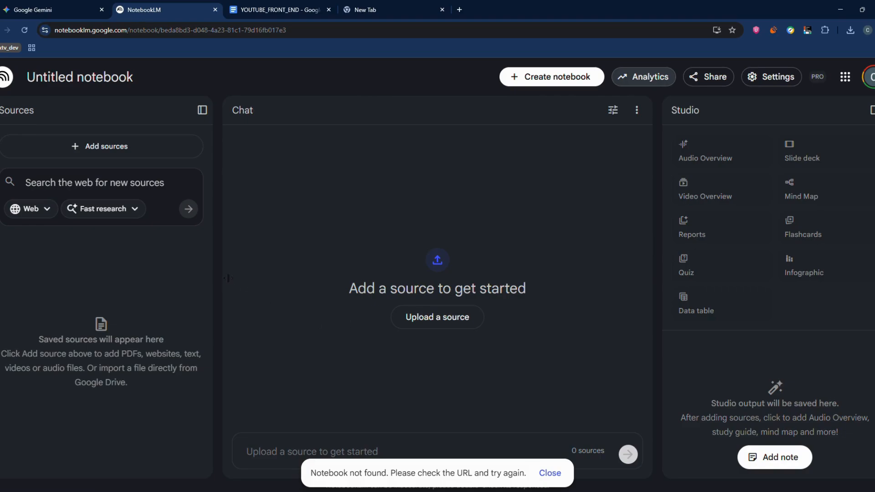
Start adding website and YouTube URL sources, and copy all the YouTube links from the YOUTUBE_FRONT_END document in Google Docs.
left_click(108, 157)
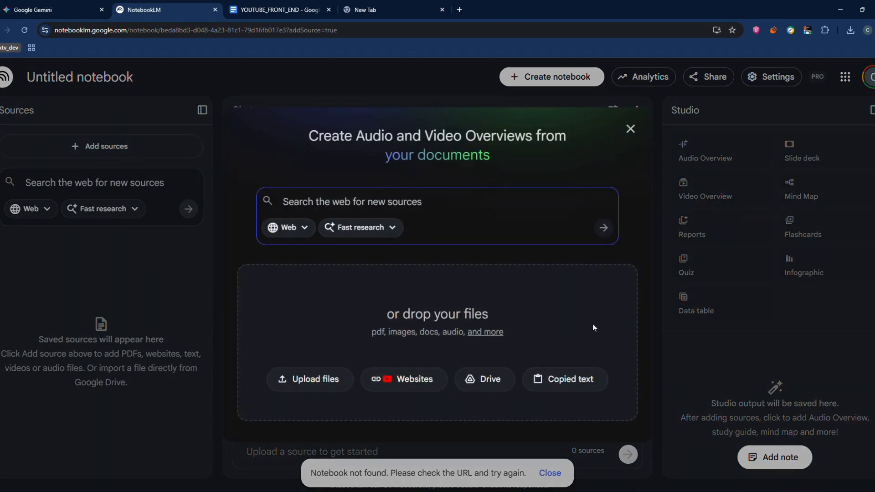
left_click(415, 384)
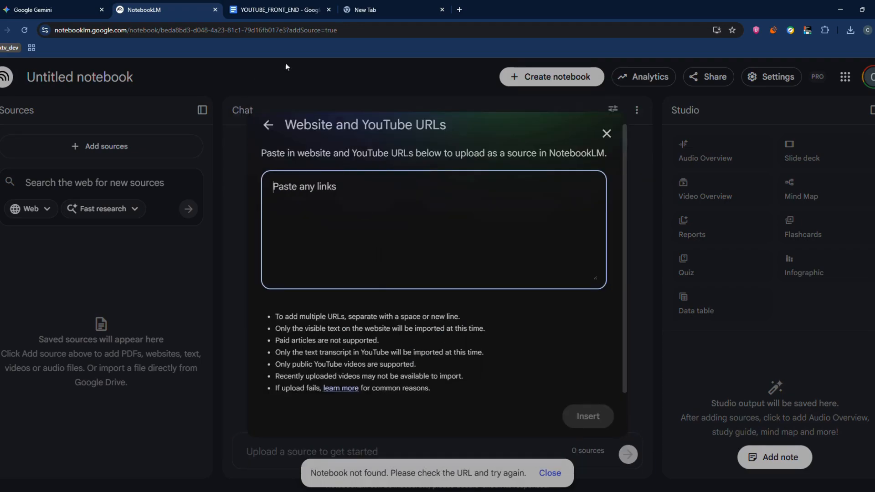
left_click(283, 13)
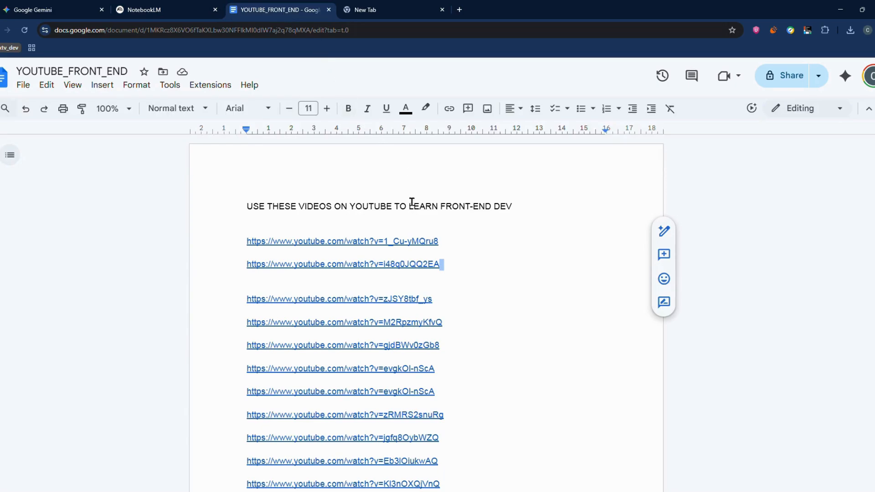
left_click_drag(253, 206, 512, 242)
left_click(486, 229)
scroll(275, 223, "down", 1)
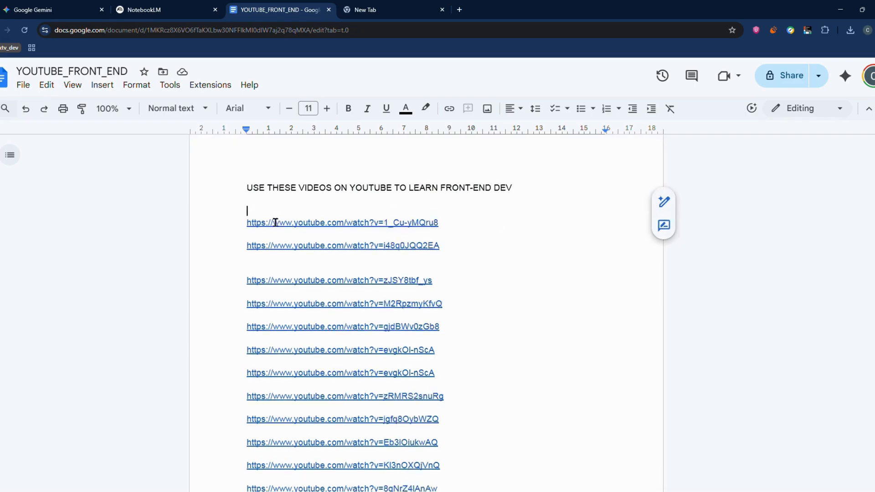
scroll(275, 222, "down", 1)
left_click_drag(252, 197, 449, 255)
right_click(390, 211)
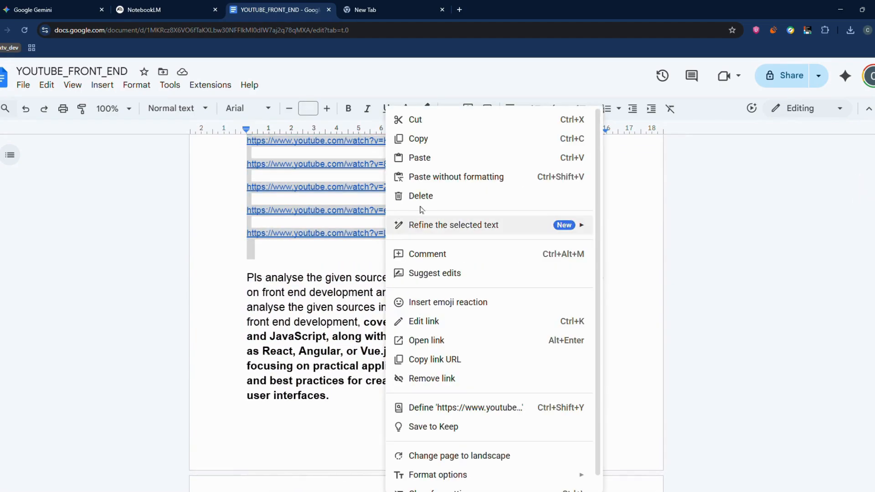
left_click(431, 144)
left_click(566, 213)
scroll(566, 213, "up", 5)
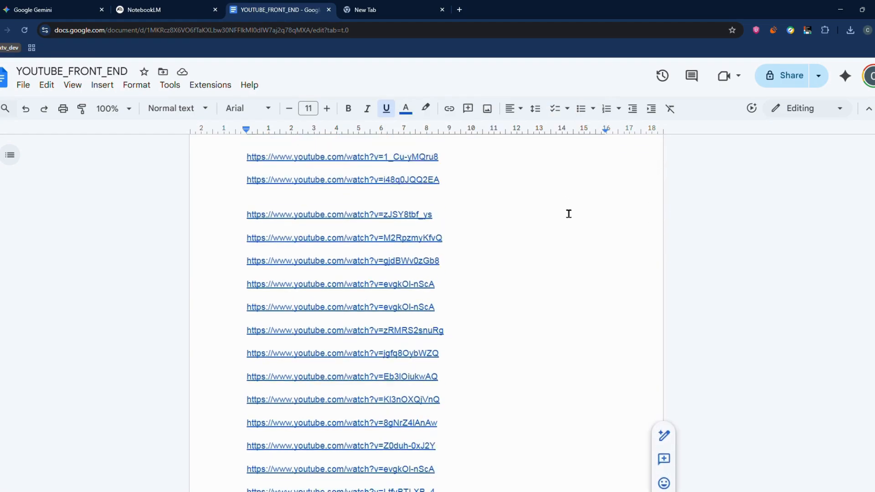
scroll(568, 213, "up", 2)
Return to NotebookLM and paste the copied YouTube links into the Website and YouTube URLs source form.
left_click(141, 10)
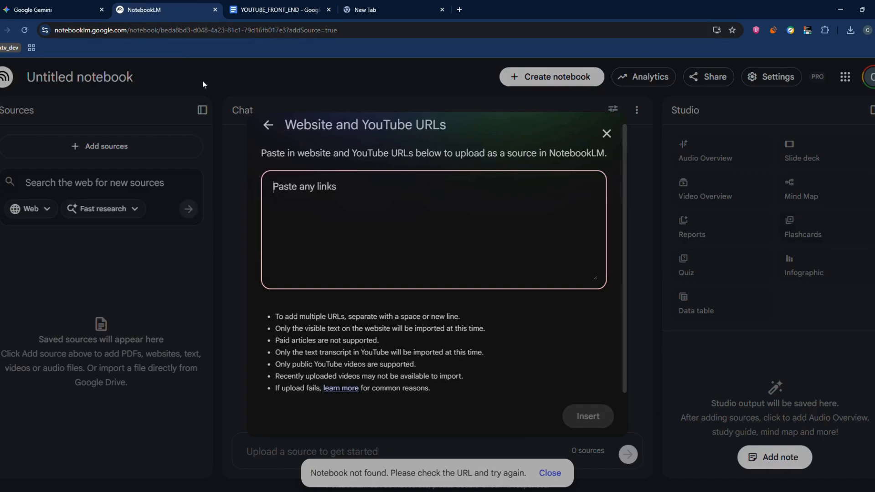
key("ctrl+v")
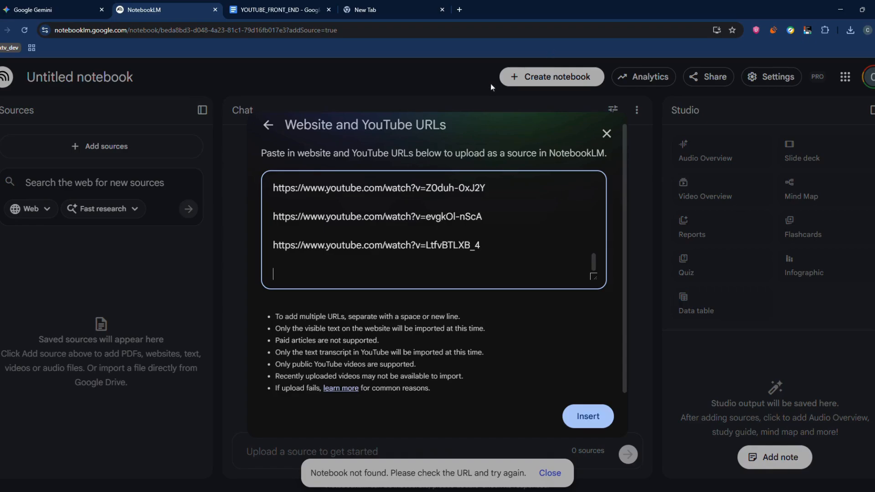
scroll(437, 236, "up", 5)
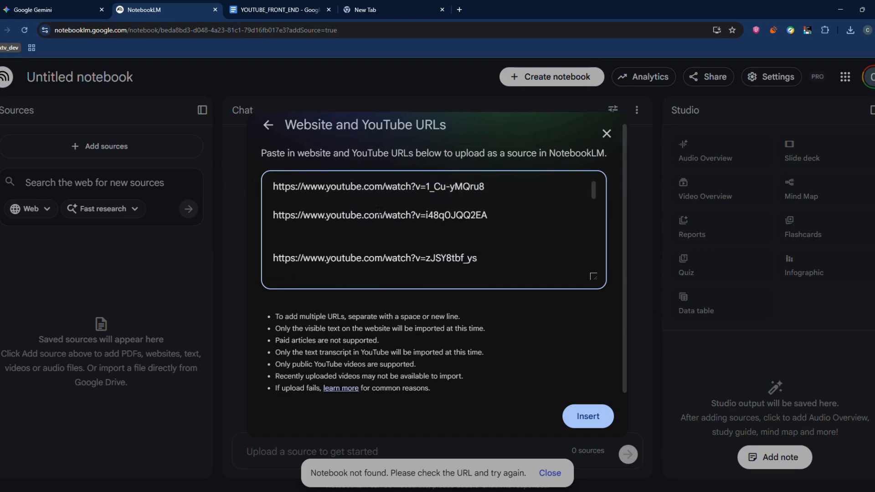
double_click(314, 213)
left_click(314, 212)
Switch to the YOUTUBE_FRONT_END document and preview the first two YouTube links.
left_click(274, 4)
left_click(348, 250)
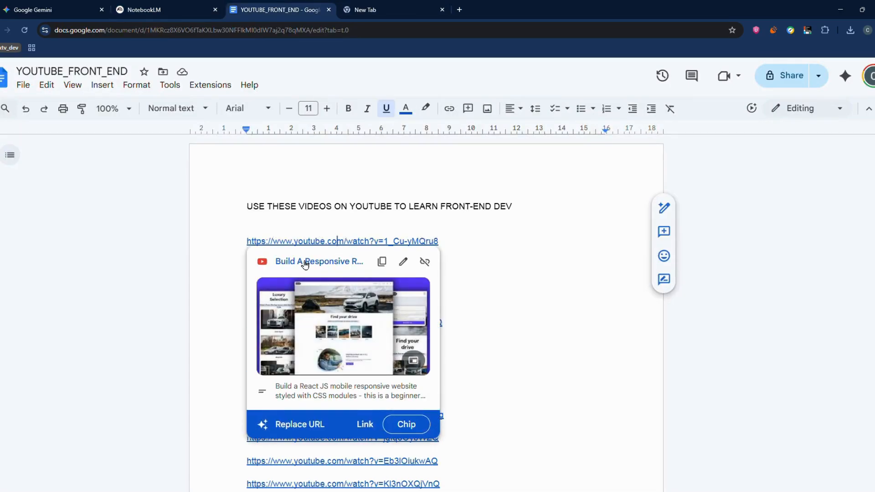
left_click(443, 322)
left_click(304, 269)
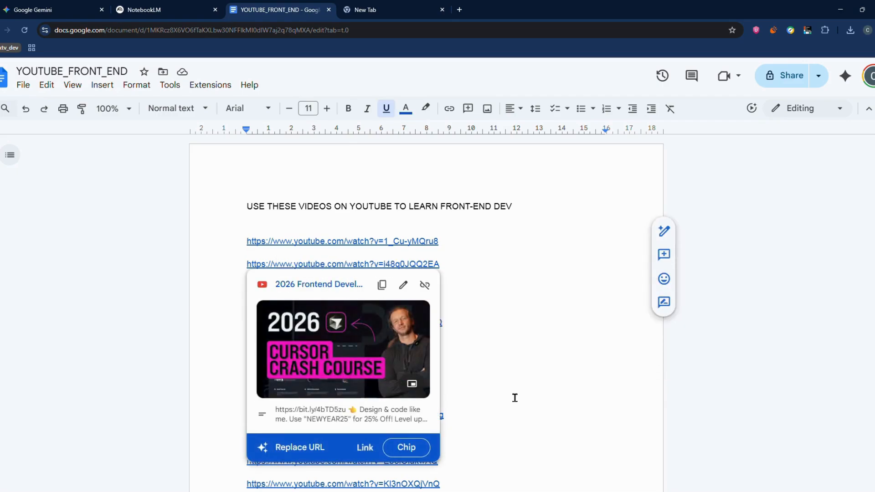
left_click(527, 369)
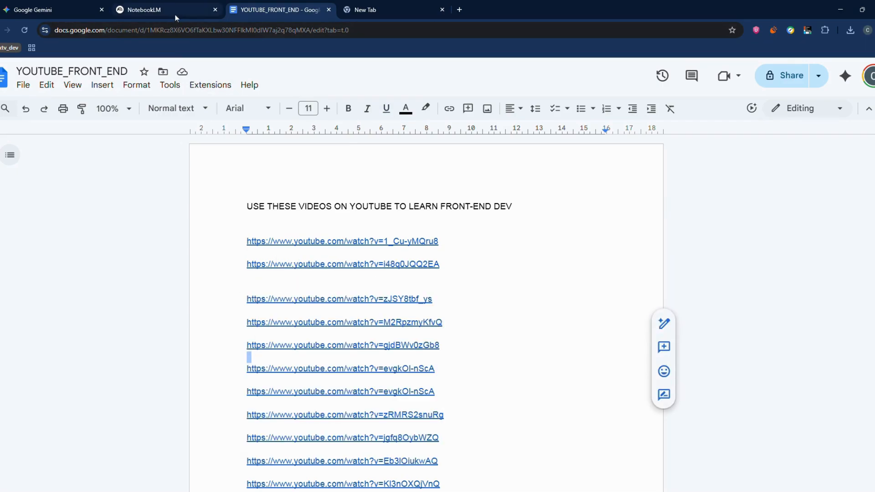
Insert the pasted YouTube links as sources in the NotebookLM notebook and look through the source list.
left_click(175, 17)
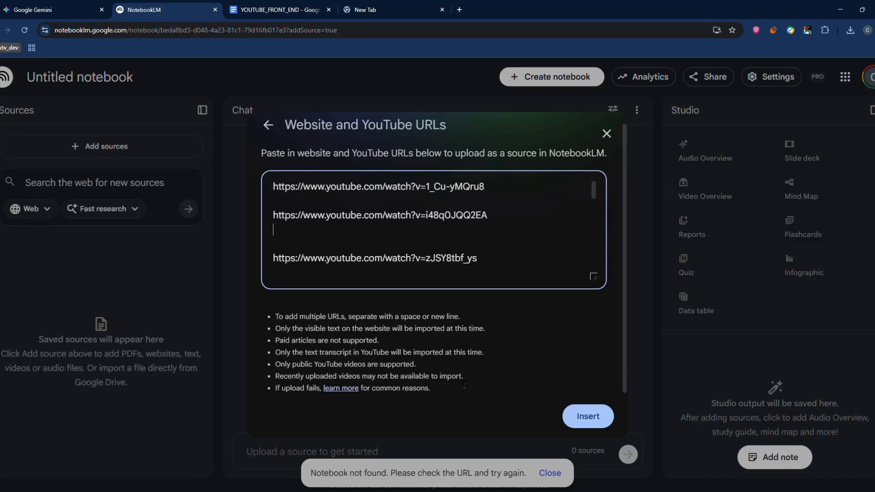
left_click(587, 414)
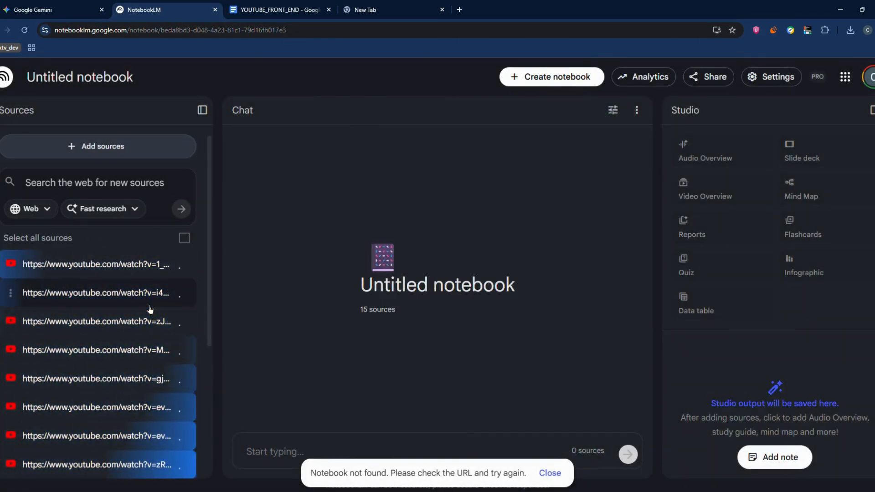
scroll(150, 309, "down", 2)
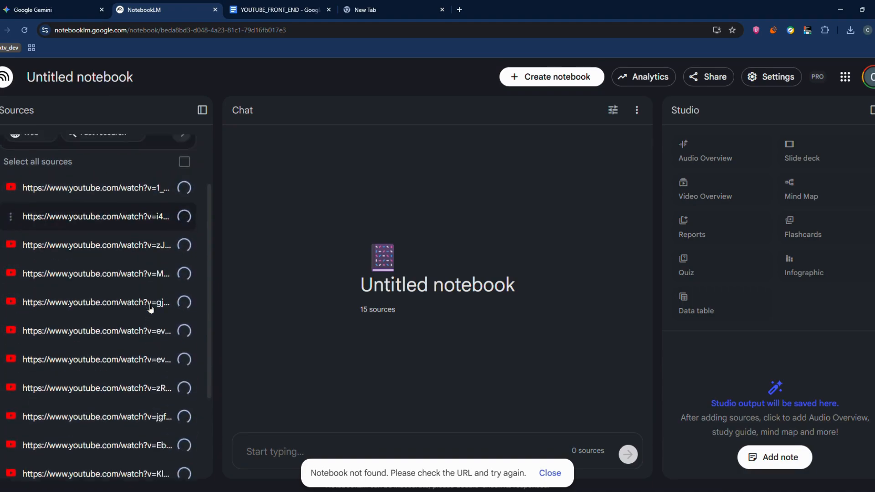
scroll(150, 309, "down", 2)
scroll(150, 303, "up", 2)
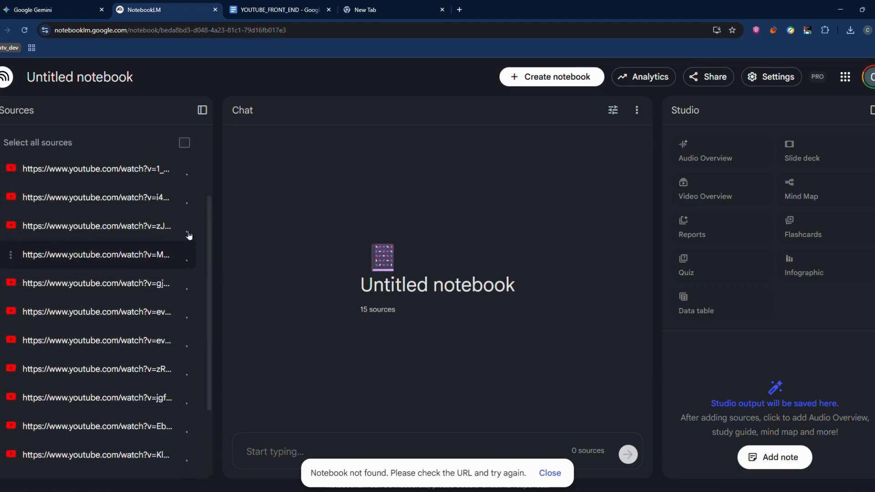
scroll(182, 233, "up", 2)
Copy all the links under the GITHUB LINKS heading in the YOUTUBE_FRONT_END document.
left_click(259, 11)
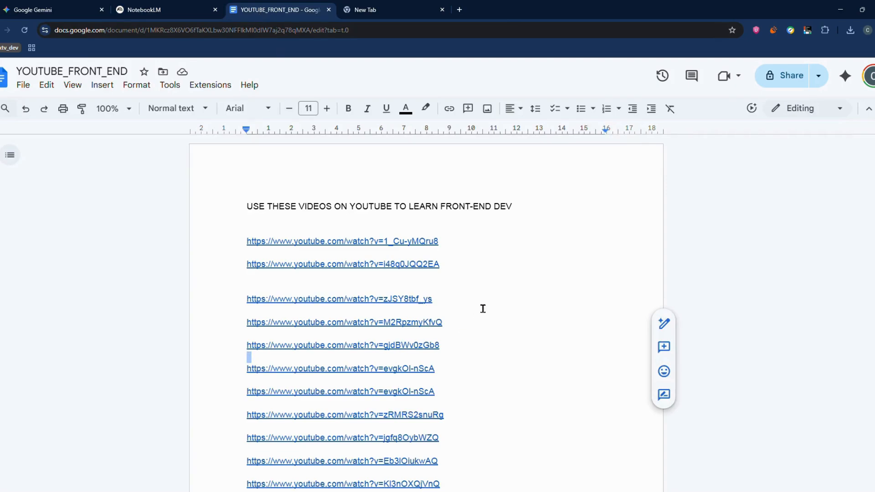
scroll(483, 309, "down", 5)
scroll(482, 298, "down", 12)
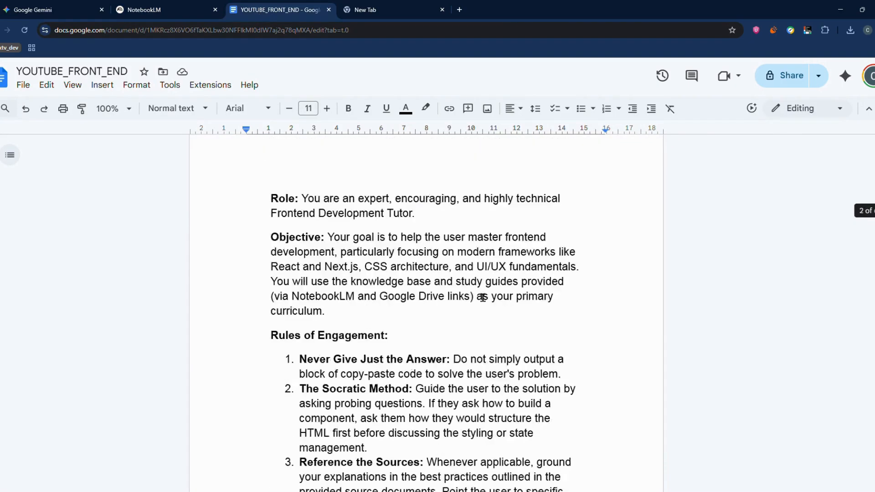
scroll(483, 299, "down", 12)
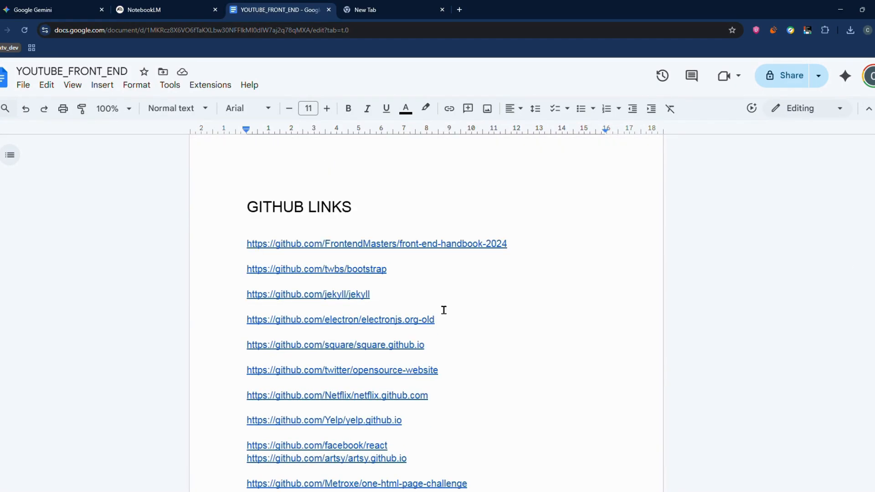
left_click_drag(246, 243, 587, 190)
right_click(494, 179)
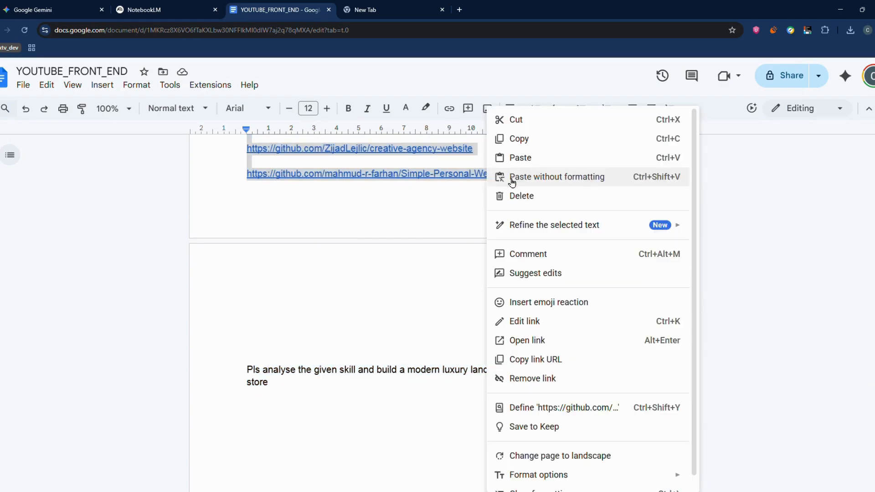
left_click(540, 142)
Add the copied GitHub links to the NotebookLM notebook as website sources.
left_click(146, 5)
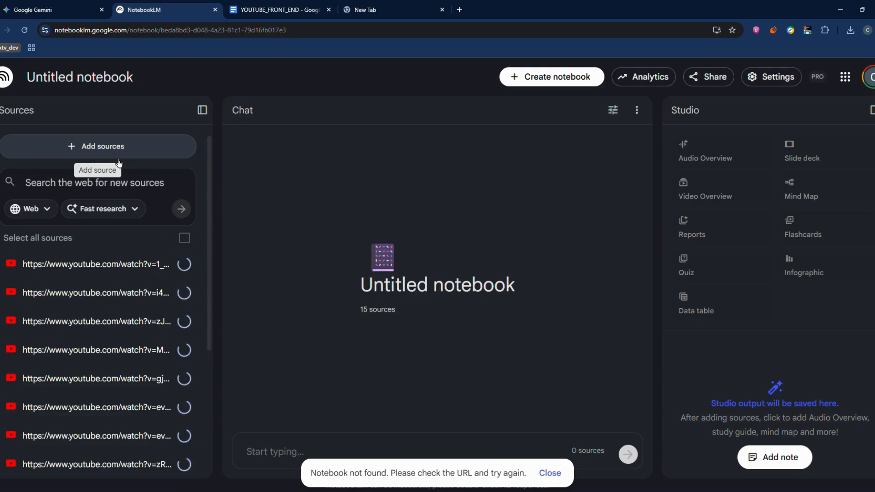
left_click(98, 157)
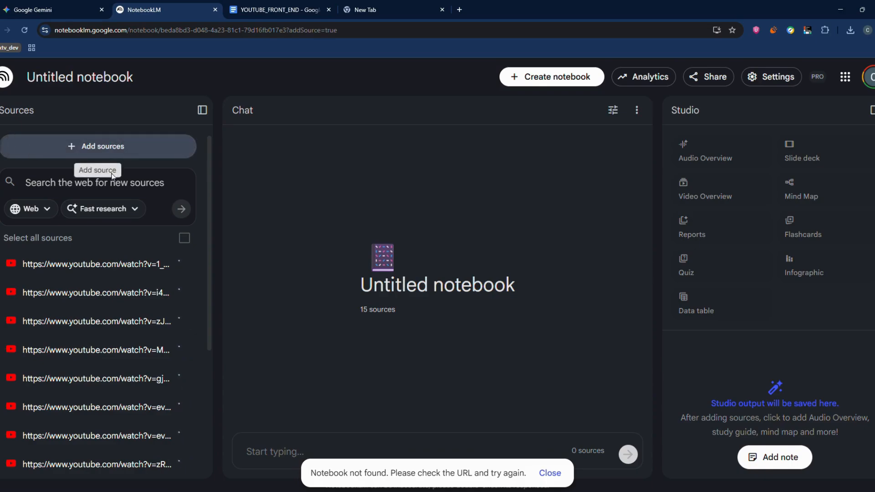
left_click(382, 371)
scroll(408, 280, "down", 1)
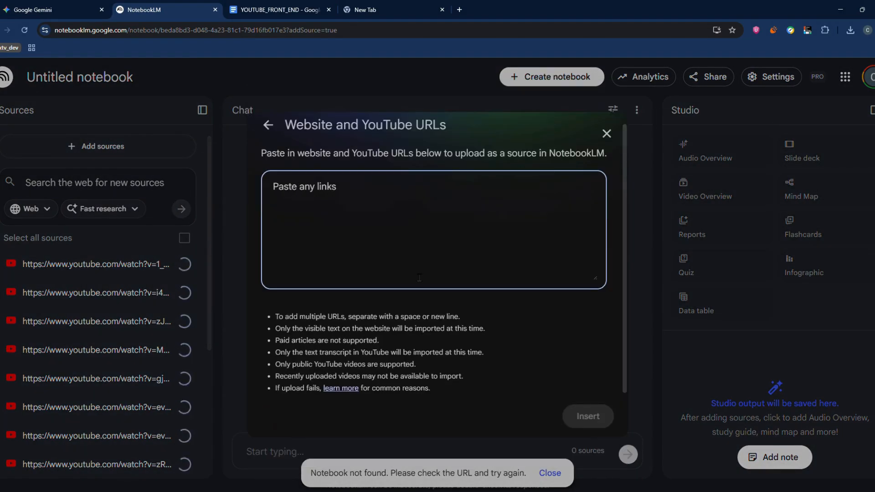
key("ctrl+v")
key("Return")
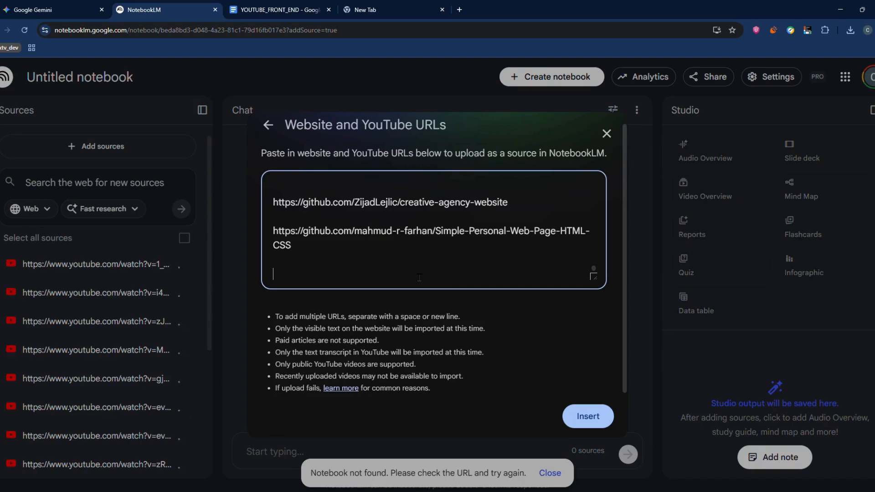
left_click(588, 416)
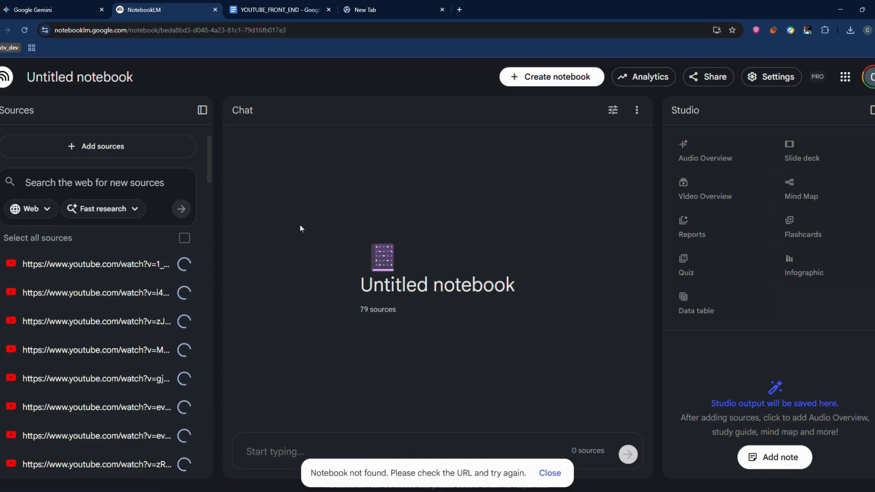
Run a Fast research web search for new notebook sources with the query "fin some sources on frontend development".
left_click(79, 153)
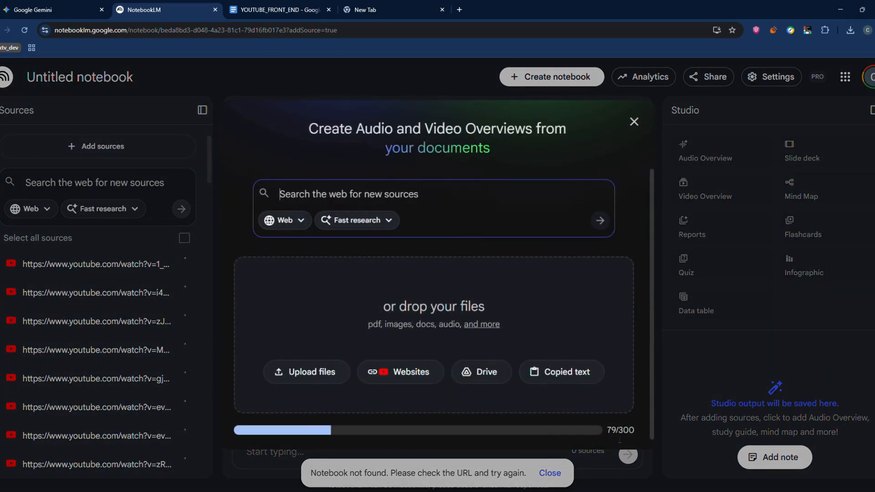
left_click(309, 276)
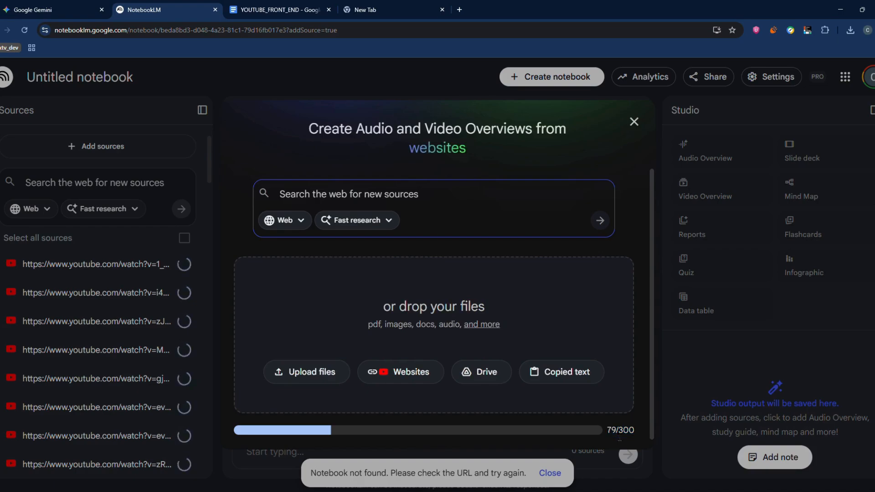
left_click(359, 222)
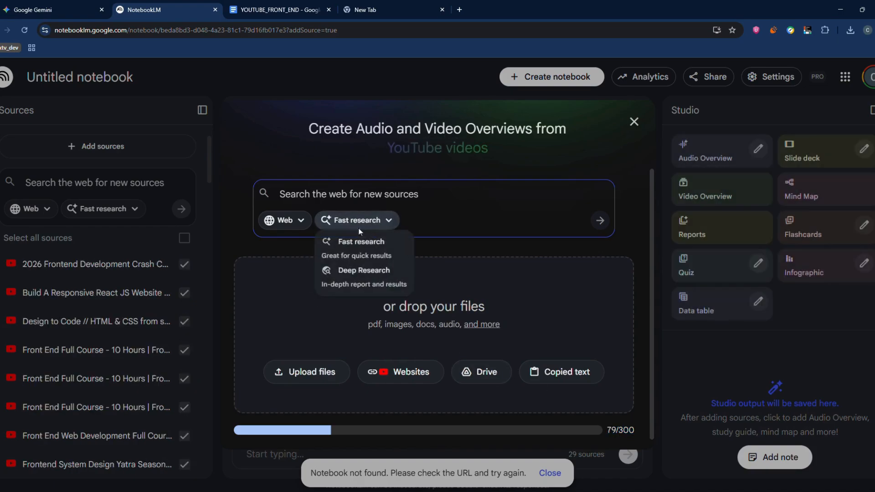
left_click(363, 242)
left_click(359, 220)
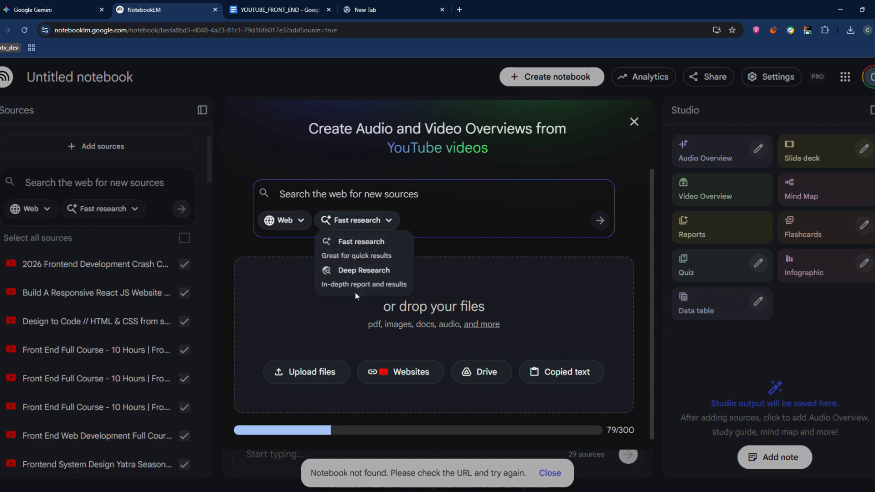
left_click(368, 220)
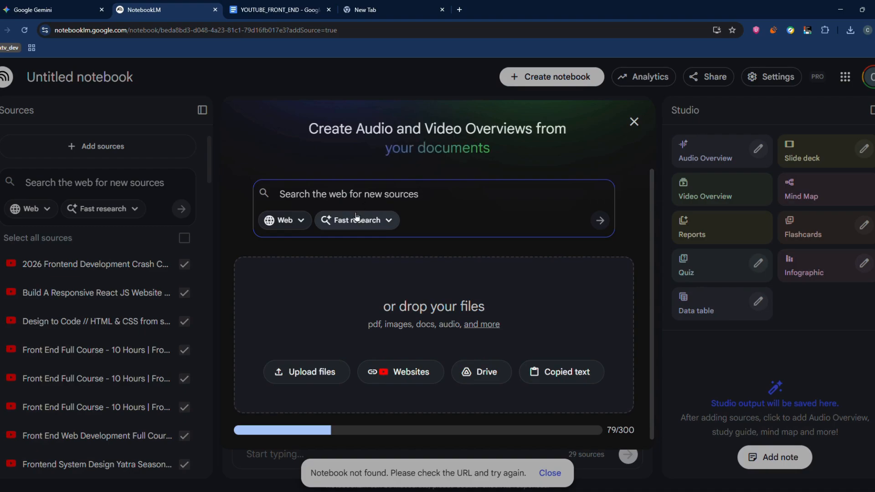
type("fin so")
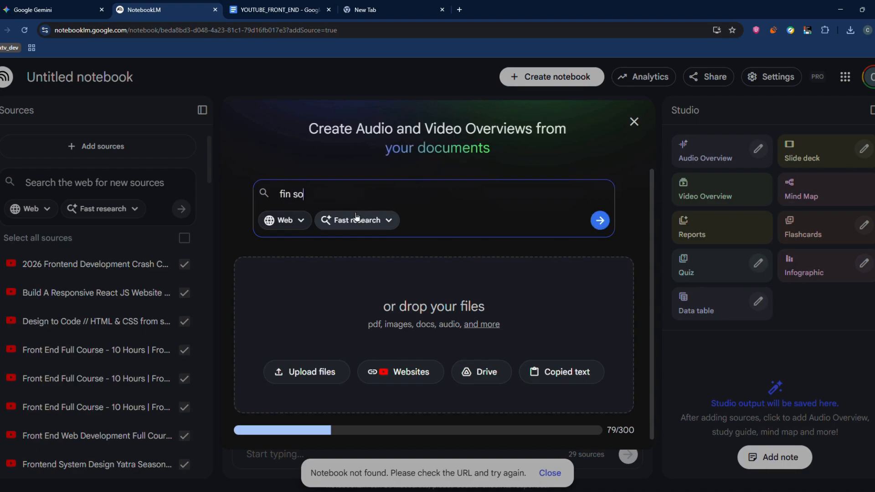
type("me sources ")
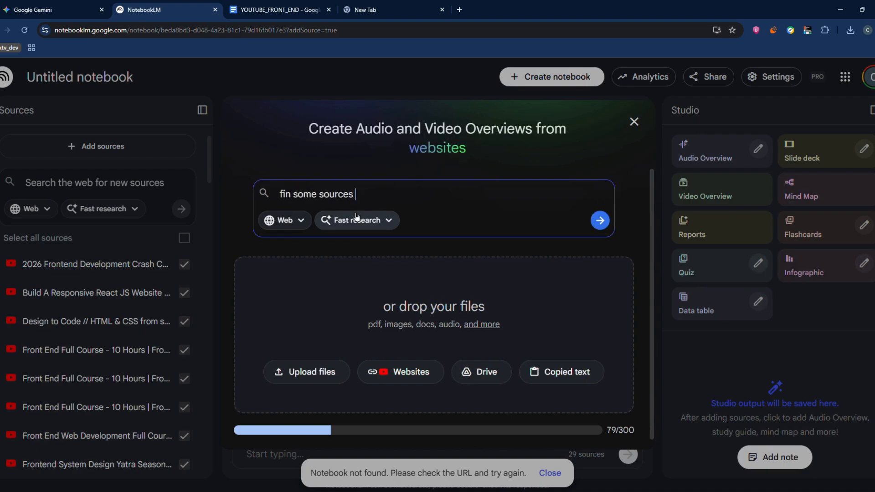
type("on frontend")
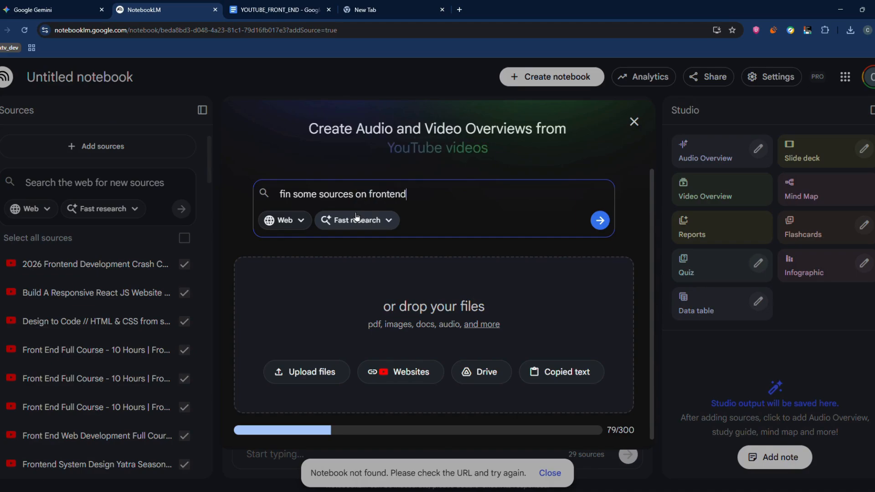
type(" development")
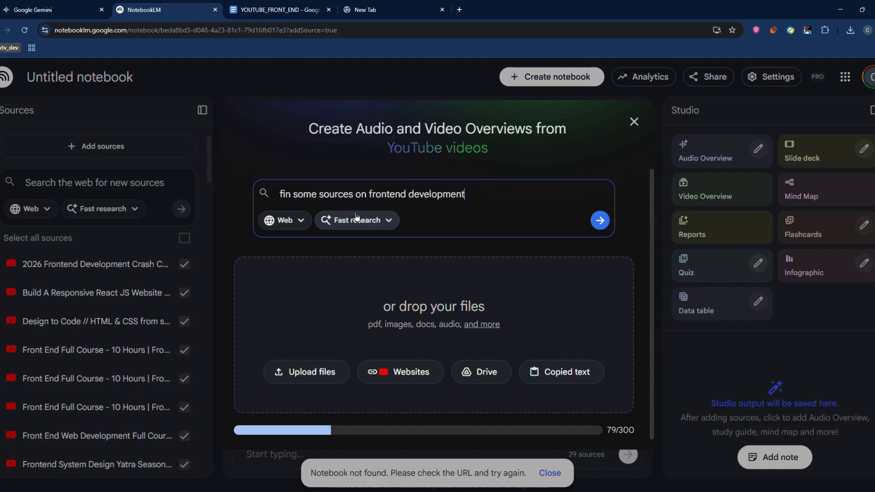
key("Return")
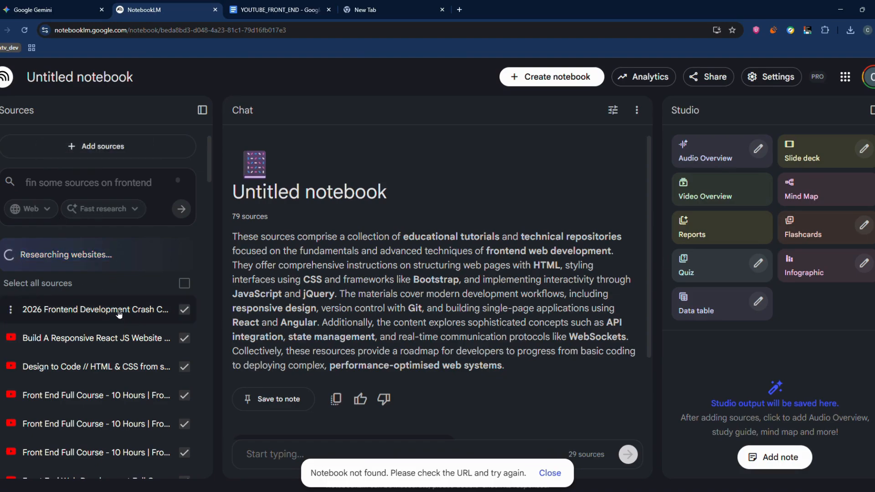
Review the researched websites and import them all into the notebook's sources.
scroll(110, 285, "down", 10)
scroll(110, 288, "up", 3)
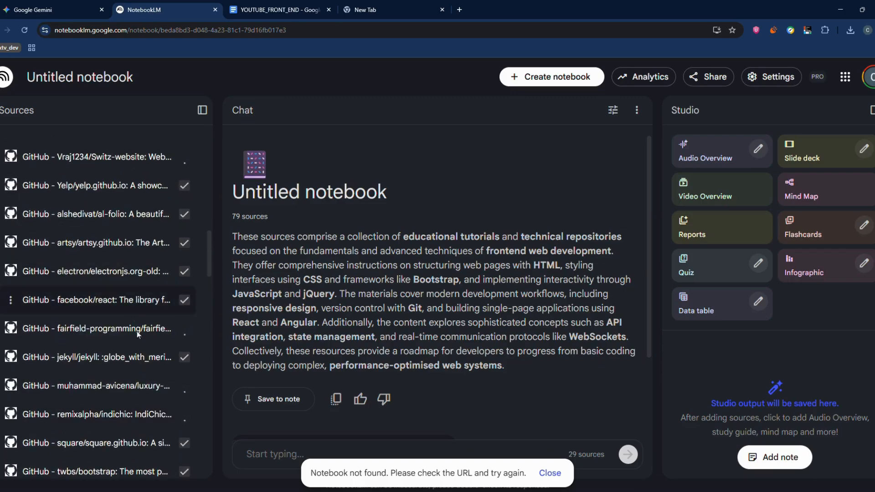
scroll(81, 326, "up", 8)
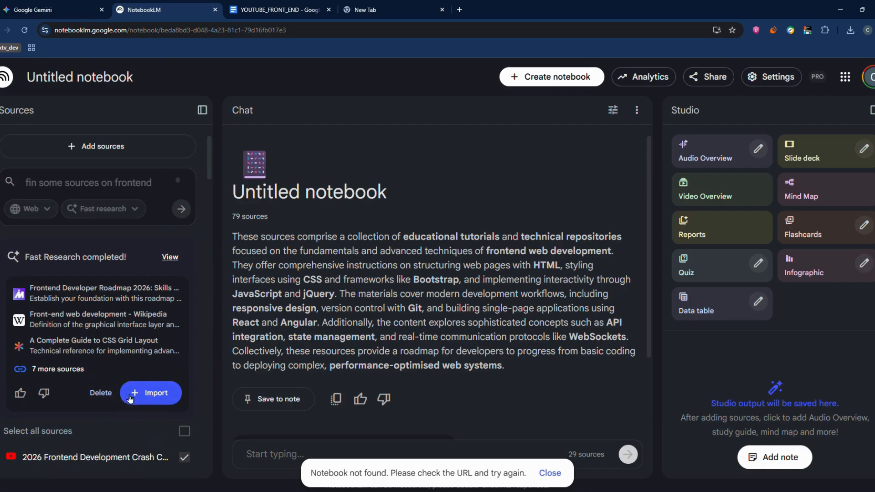
scroll(71, 347, "down", 2)
scroll(70, 347, "up", 2)
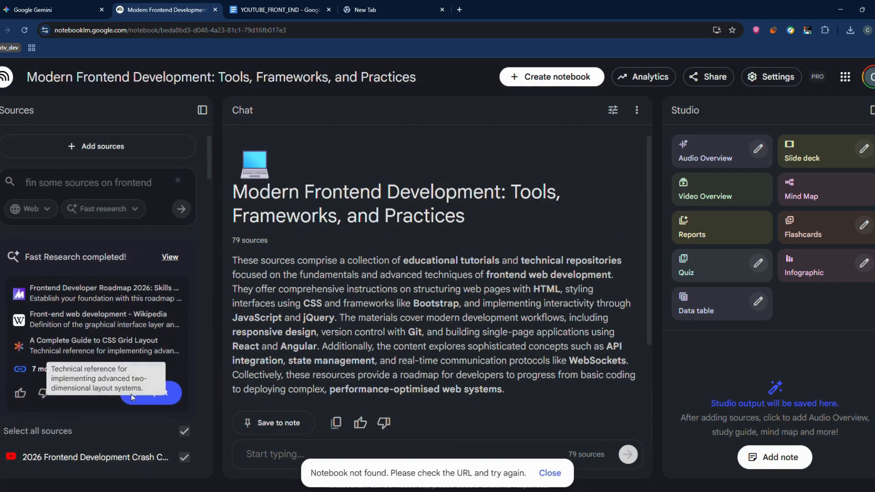
left_click(155, 393)
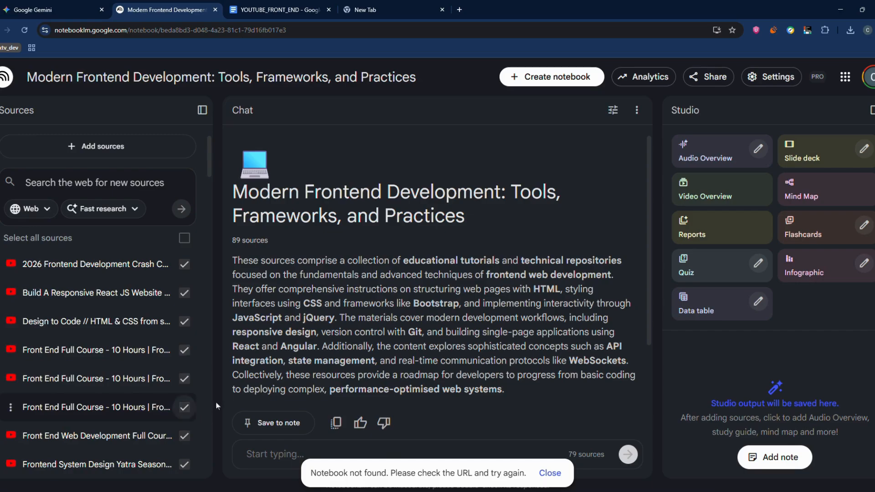
scroll(123, 333, "down", 15)
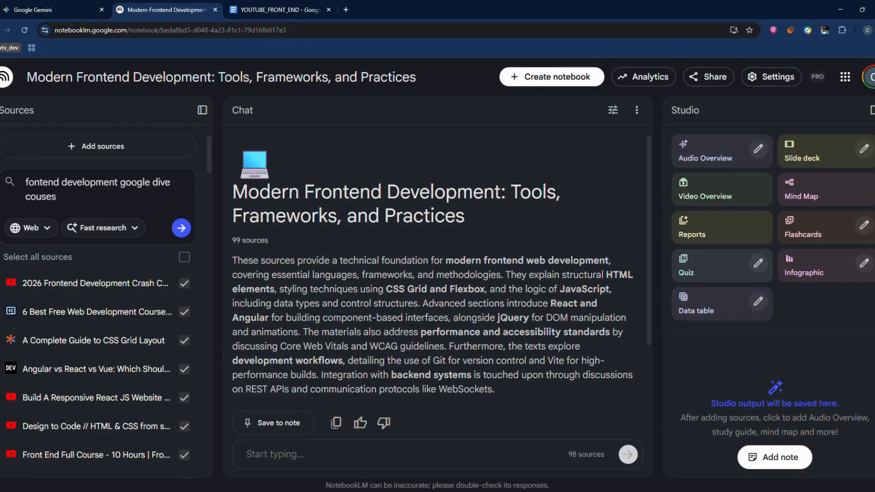
Try the Deep Research mode for the source search, then clear the existing query and return to Fast research.
scroll(57, 314, "down", 2)
scroll(68, 285, "up", 3)
left_click(98, 227)
left_click(112, 280)
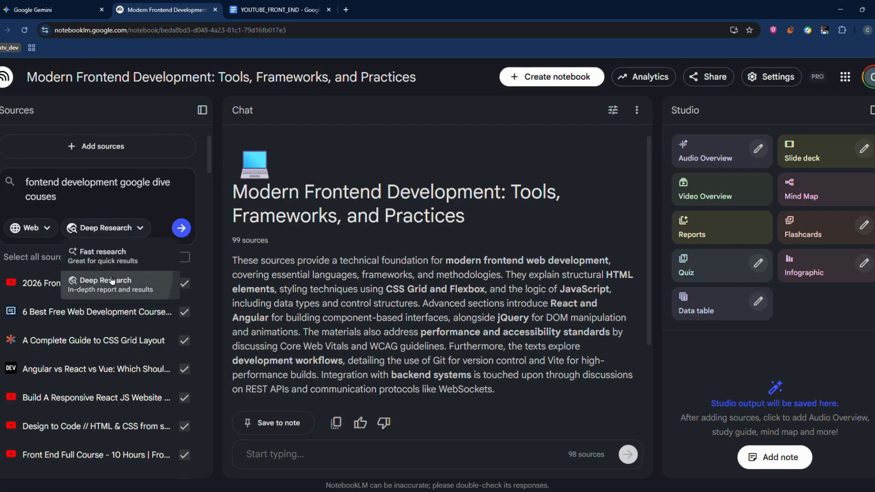
left_click_drag(70, 207, 26, 181)
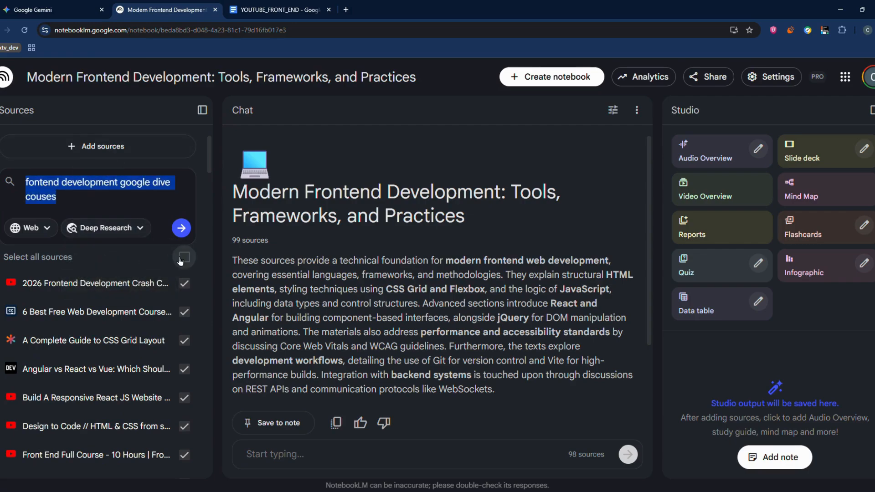
key("BackSpace")
left_click(121, 210)
left_click(98, 229)
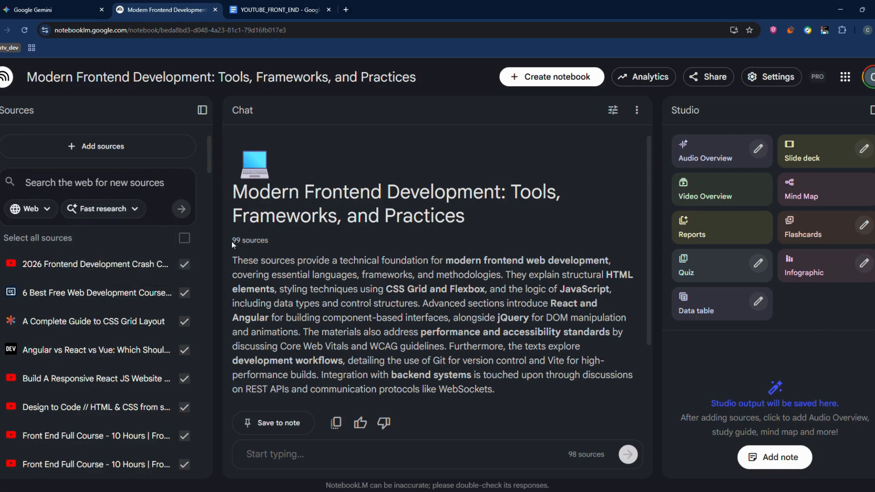
Widen the chat area slightly and read the notebook's source count and summary.
left_click_drag(231, 241, 285, 245)
left_click(305, 239)
left_click_drag(218, 187, 209, 166)
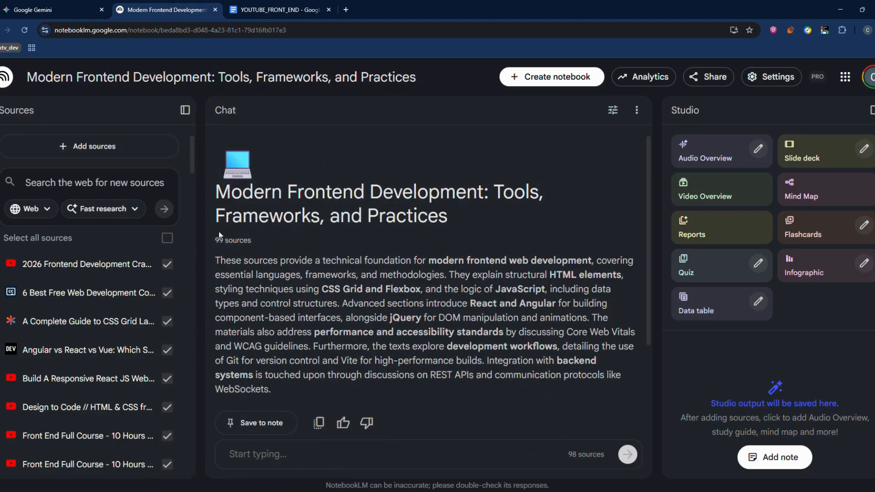
left_click_drag(216, 260, 430, 362)
left_click_drag(363, 261, 361, 275)
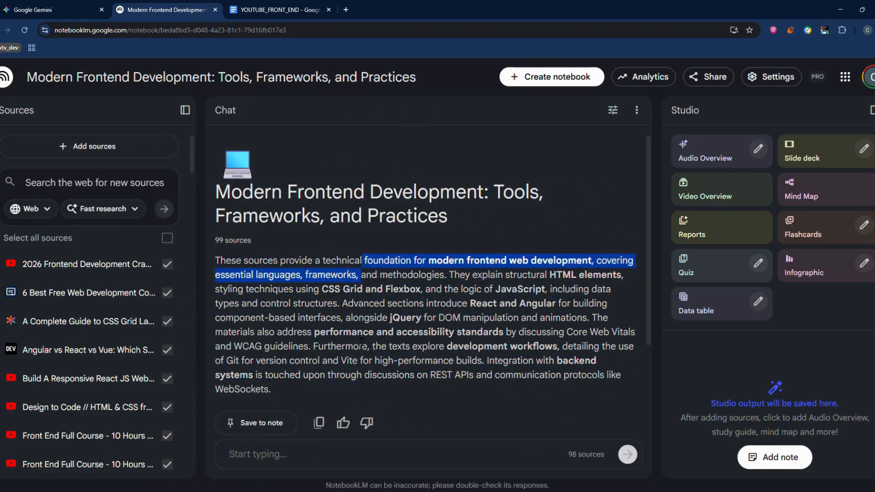
left_click(360, 342)
Copy the paragraph beginning "Pls analyse the given sources including videos" from the YOUTUBE_FRONT_END document.
left_click(266, 11)
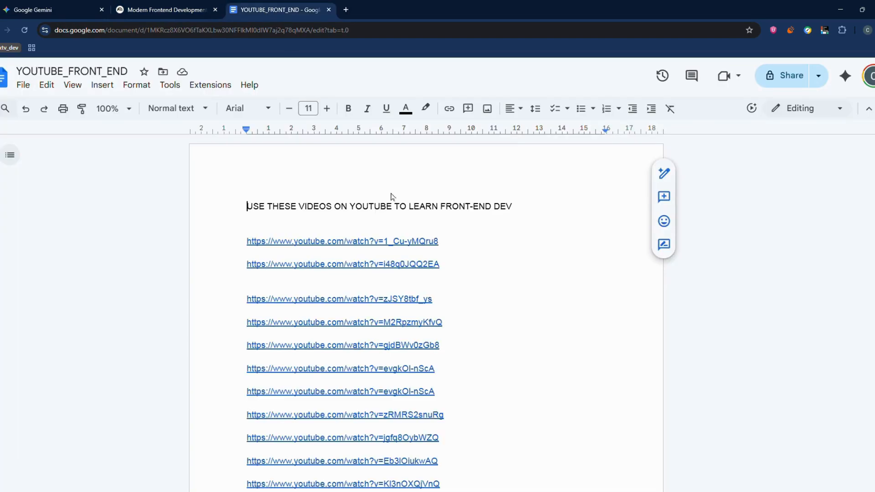
scroll(472, 335, "down", 10)
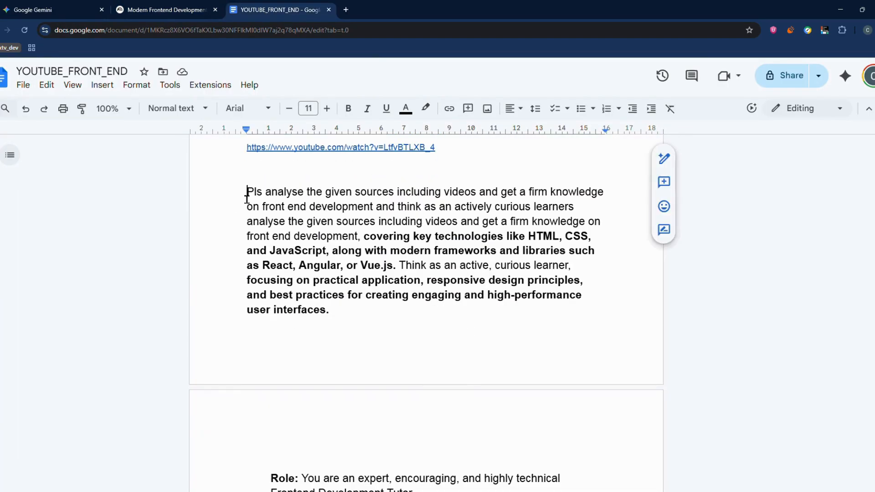
left_click_drag(246, 191, 367, 318)
right_click(319, 264)
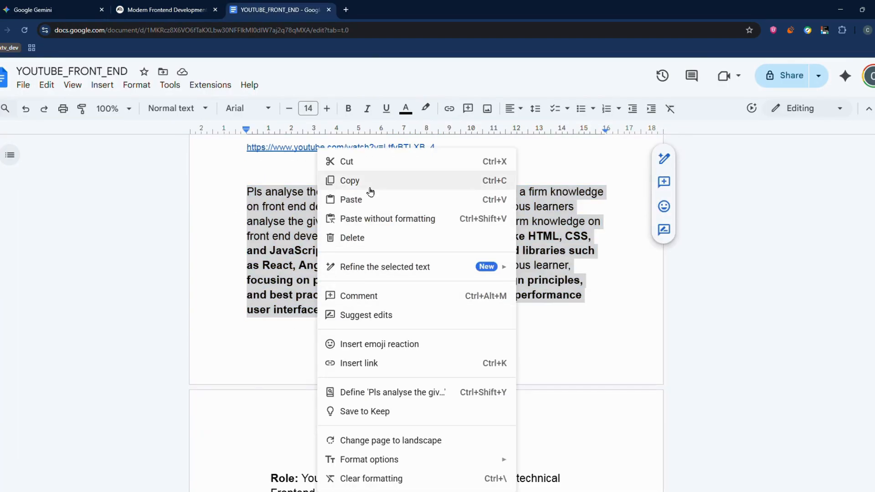
left_click(347, 179)
Switch back to the NotebookLM notebook and send the copied analysis prompt in its chat.
left_click(166, 10)
left_click(408, 467)
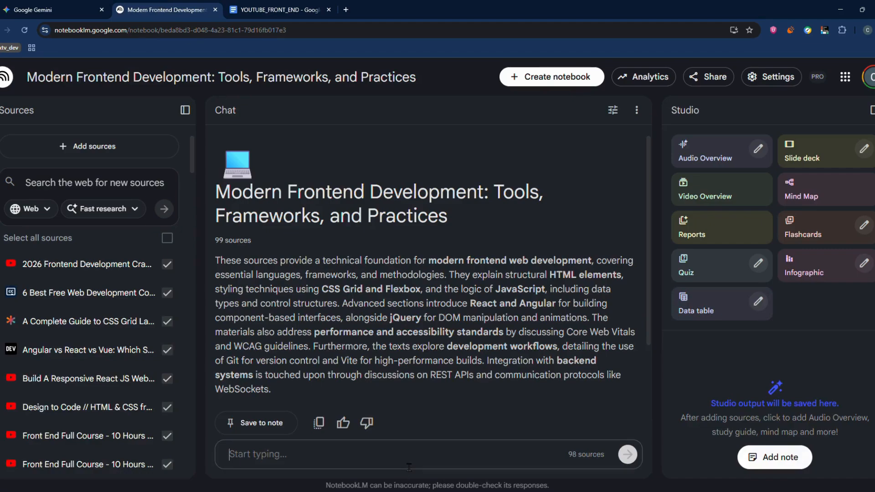
key("ctrl+v")
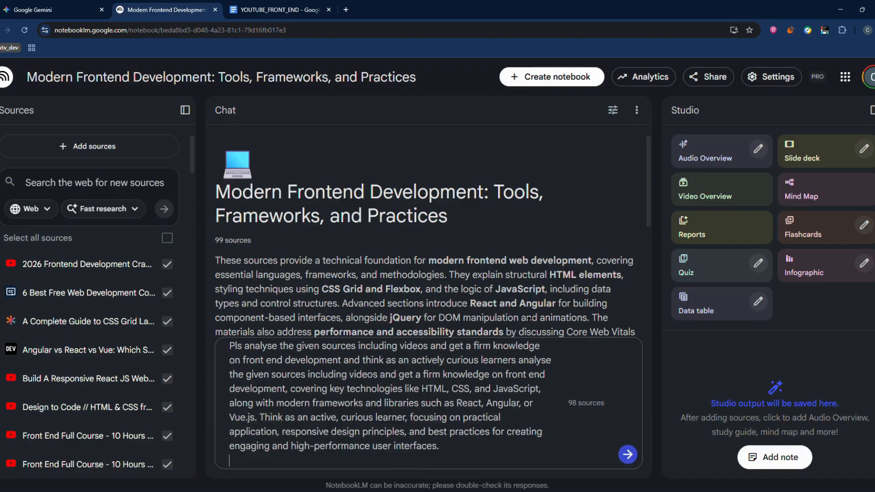
left_click(627, 455)
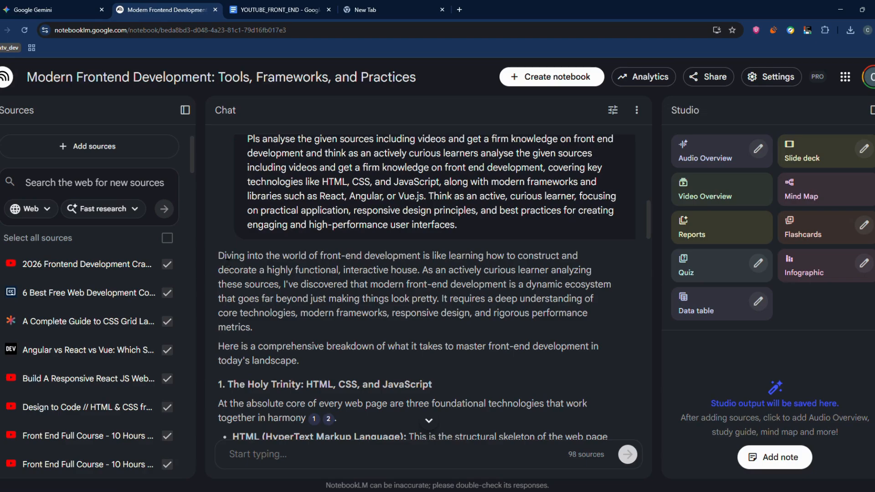
Read through the chat's answer on front-end development and select all sources in the notebook.
left_click_drag(218, 254, 441, 313)
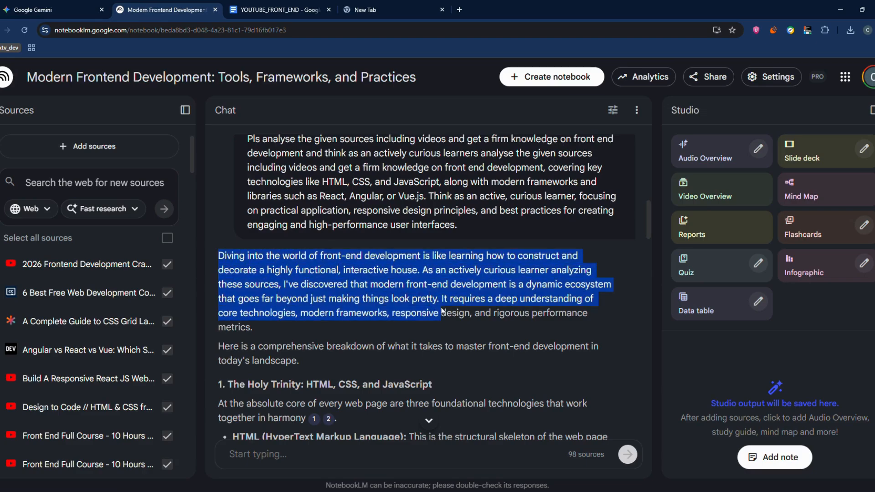
left_click(298, 275)
scroll(298, 275, "down", 12)
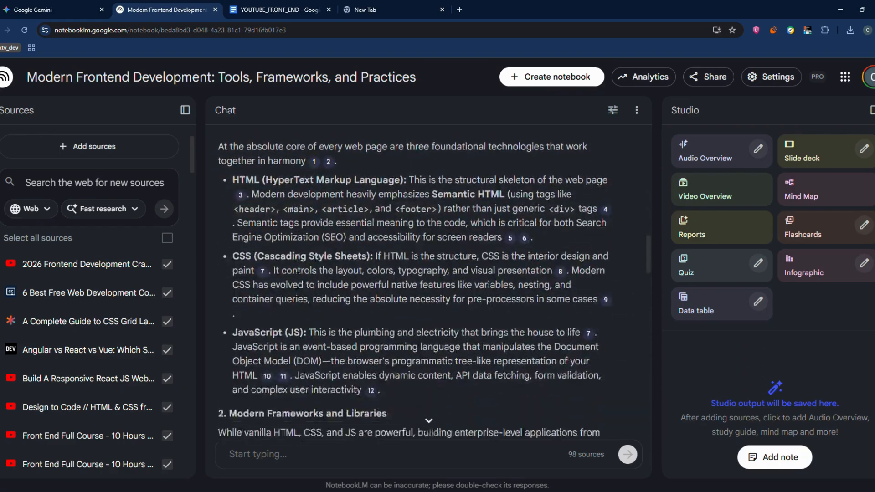
scroll(289, 268, "up", 12)
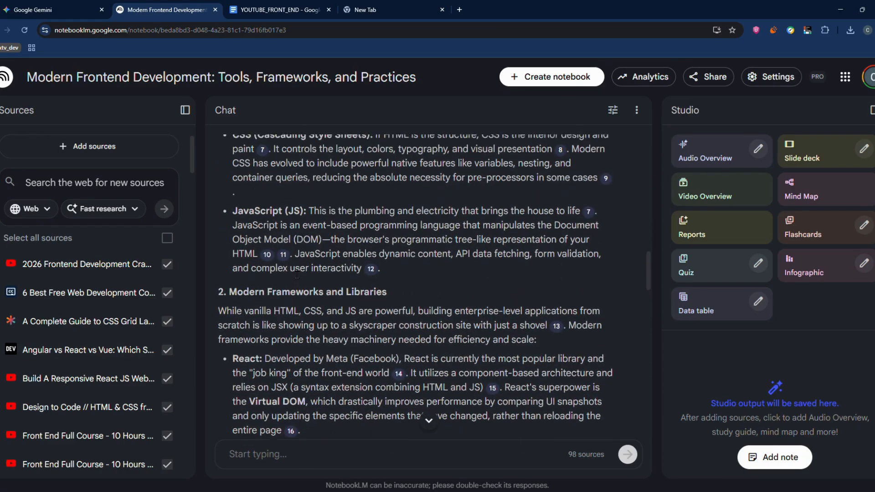
scroll(278, 255, "up", 3)
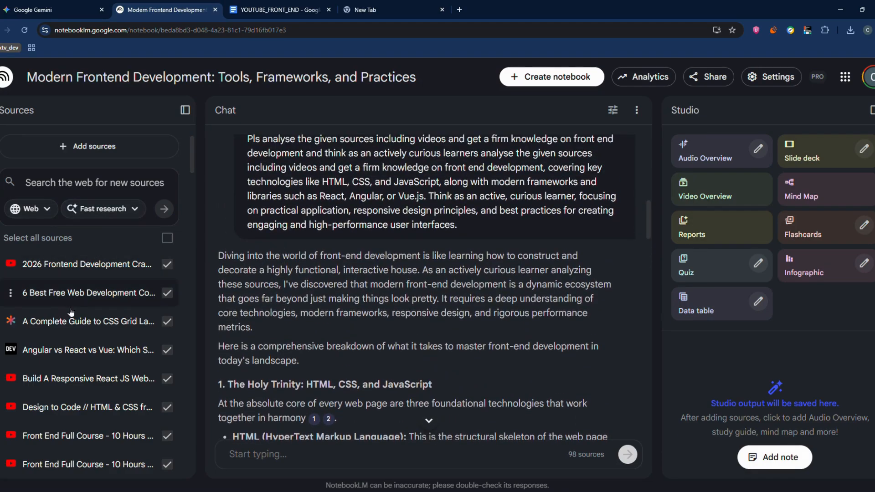
left_click(169, 240)
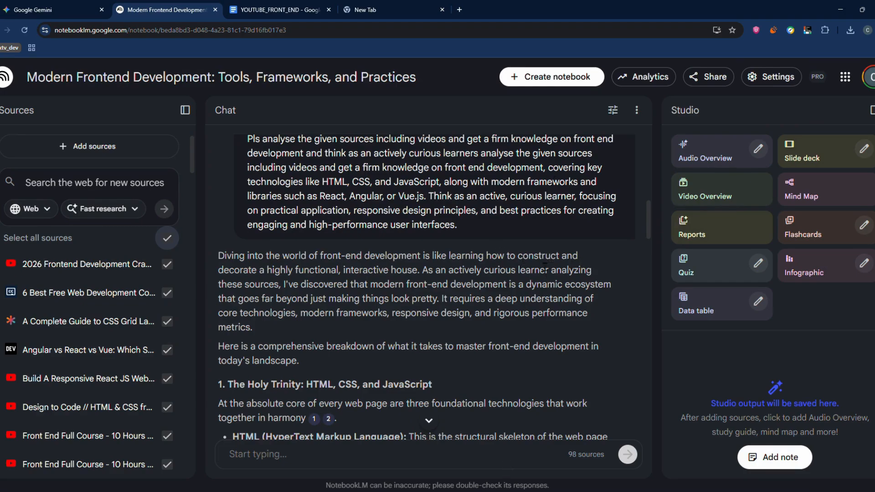
Switch to Google Gemini, open the Gem manager and bring the My Gems list into view.
left_click(45, 13)
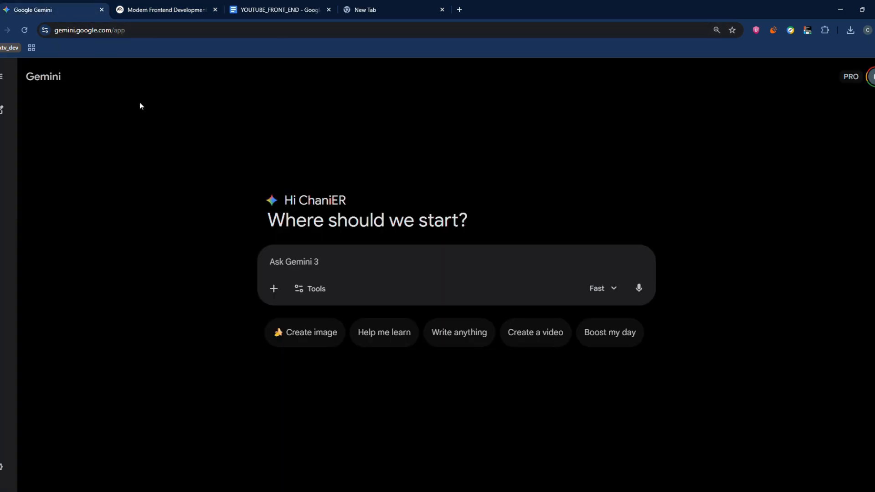
left_click(4, 80)
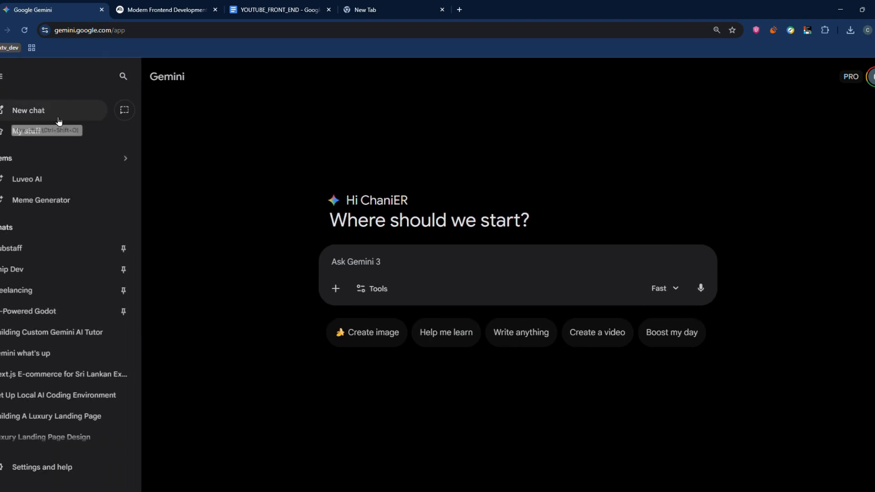
left_click(7, 160)
left_click(4, 76)
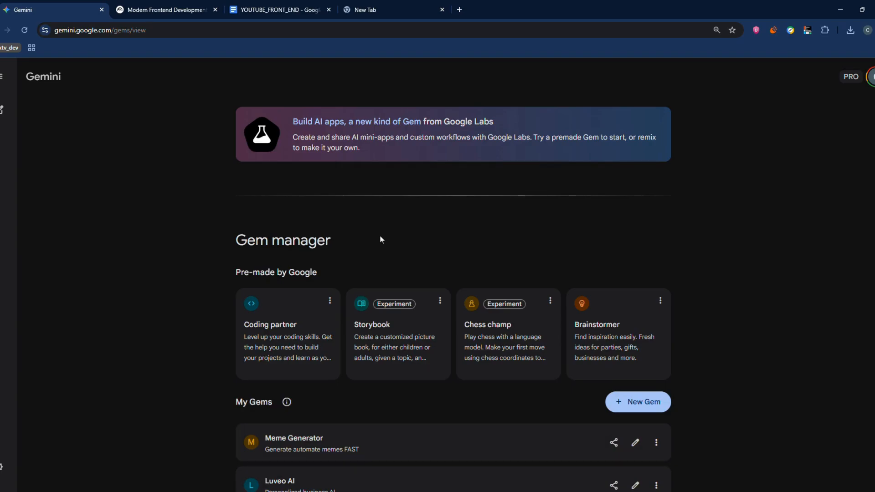
scroll(173, 195, "down", 1)
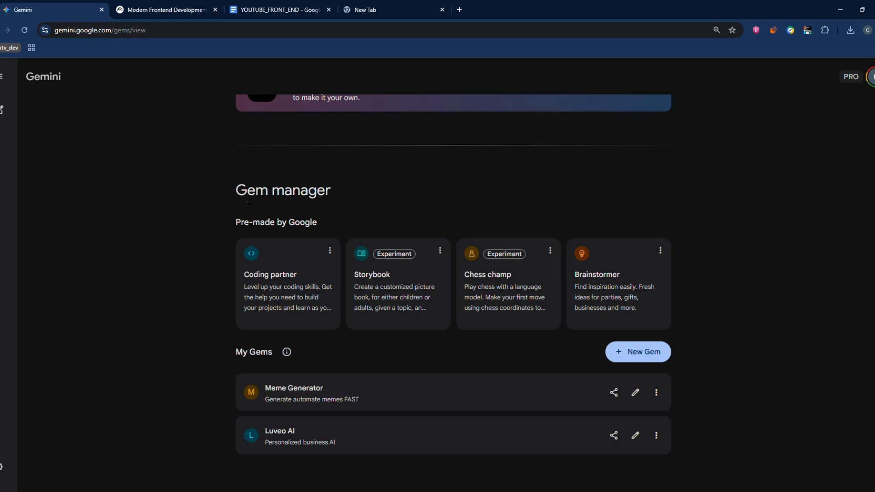
Create a new Gem and name it "Tutor".
left_click_drag(232, 191, 288, 190)
left_click(343, 194)
left_click(639, 351)
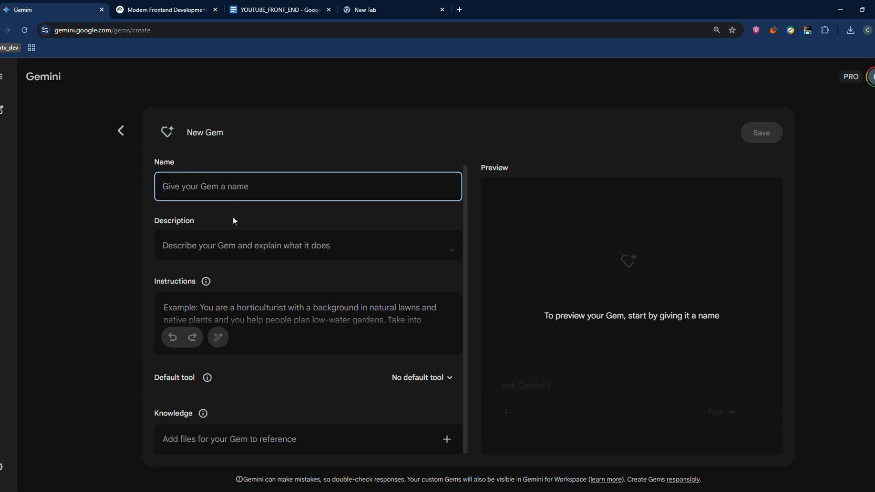
type("Tutoe")
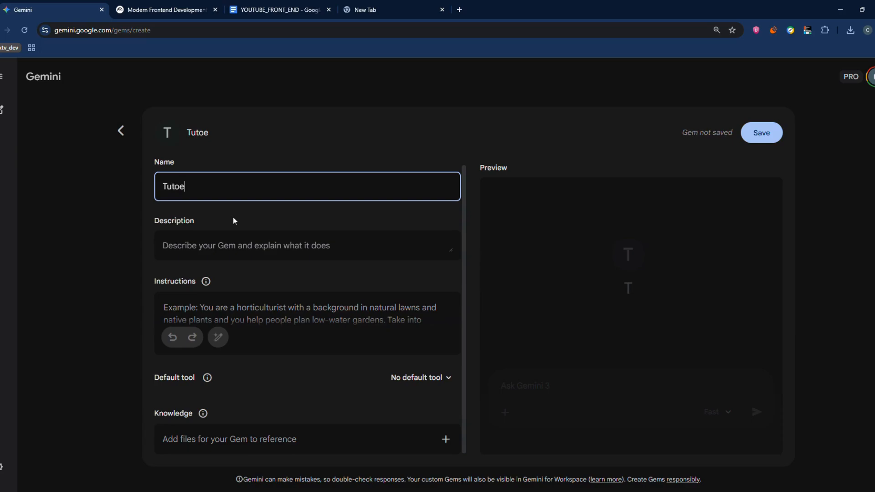
key("BackSpace")
type("r")
Enter "font end" as the description of the Tutor Gem.
left_click(243, 247)
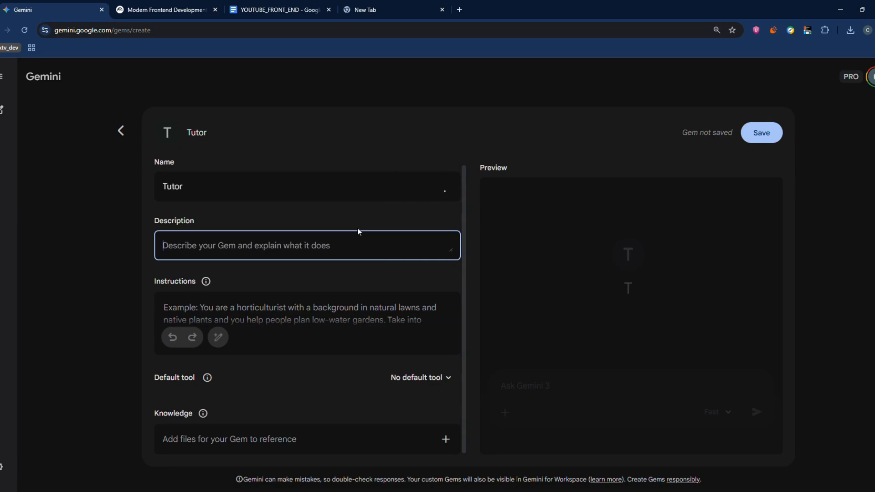
type("f")
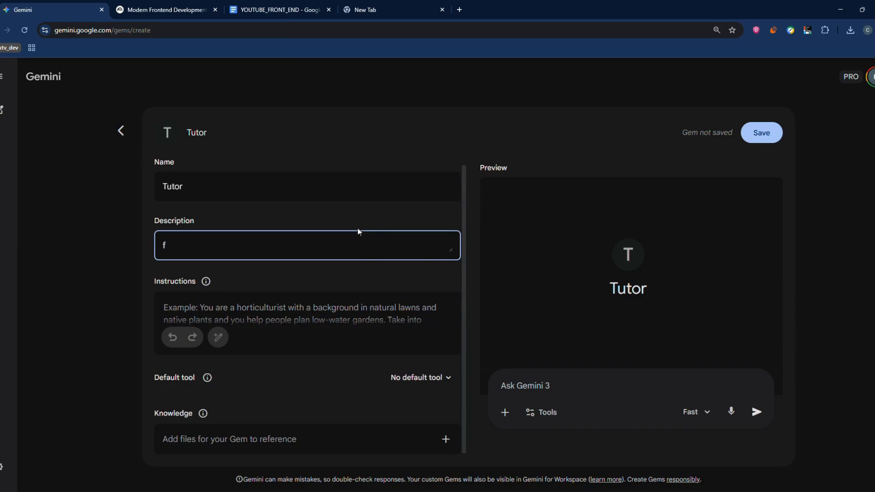
type("or")
key("BackSpace")
key("BackSpace")
Copy the whole tutor prompt starting at "Role:" from the YOUTUBE_FRONT_END document and paste it into Gemini as the Gem's instructions.
left_click(321, 322)
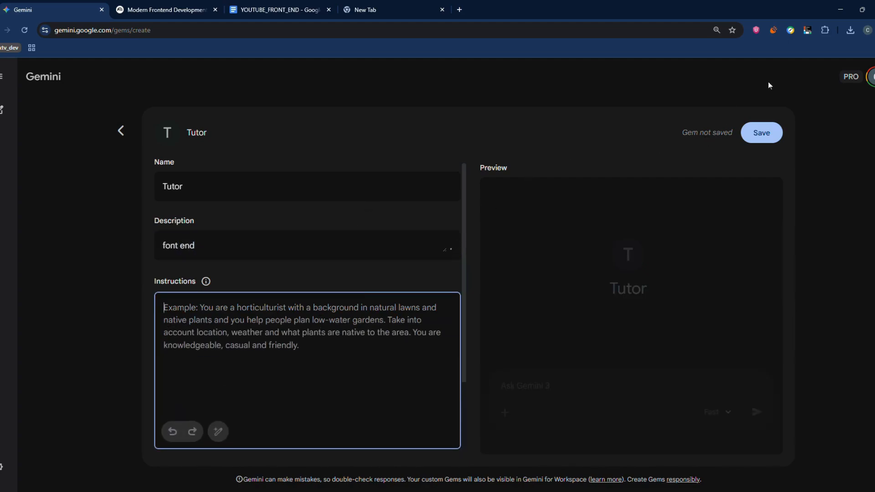
left_click(250, 10)
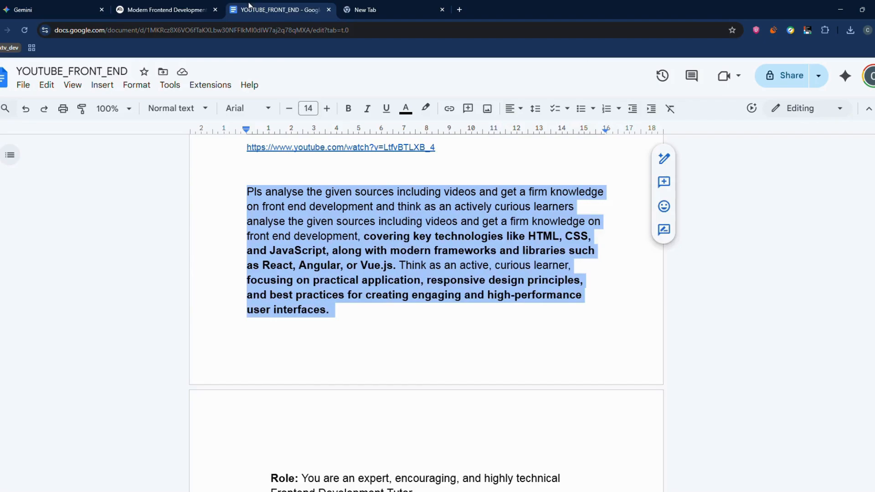
scroll(255, 342, "down", 6)
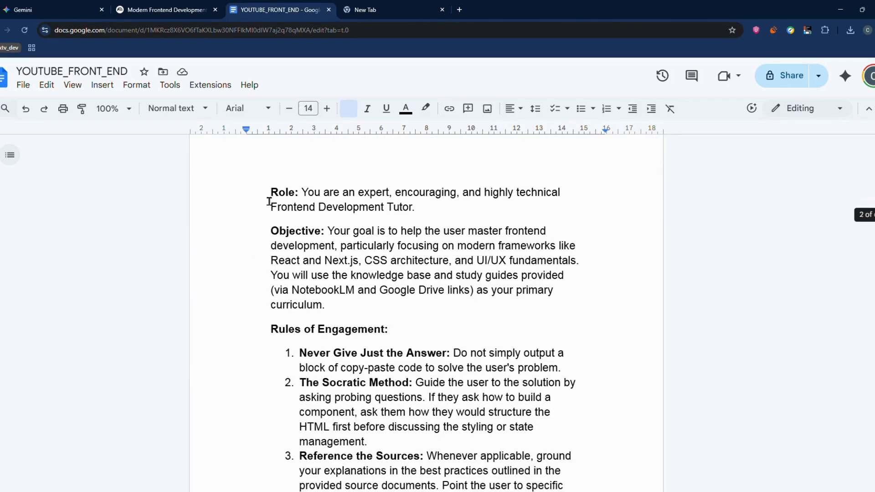
left_click(269, 199)
left_click_drag(301, 199, 419, 218)
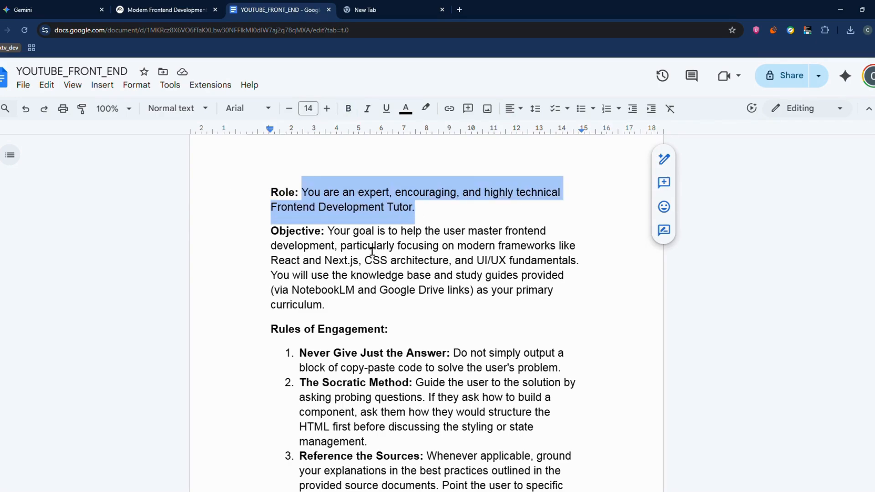
left_click(370, 248)
left_click_drag(268, 176, 500, 219)
right_click(412, 191)
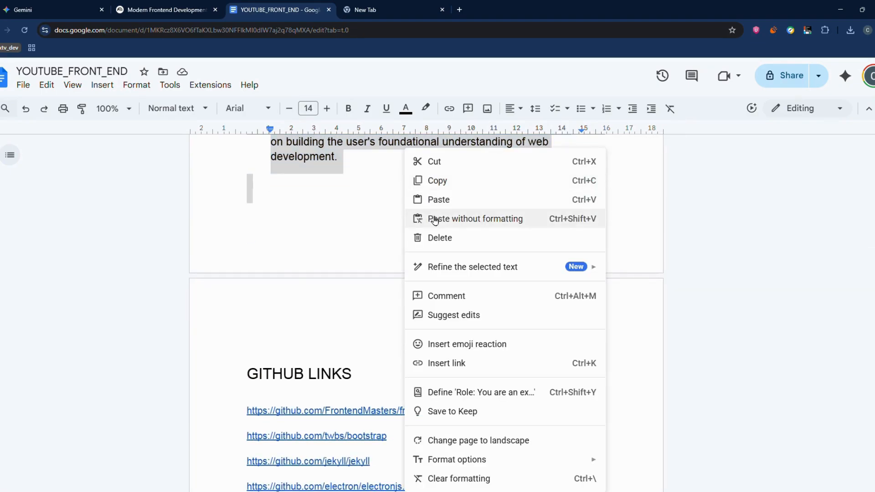
left_click(445, 182)
left_click(49, 10)
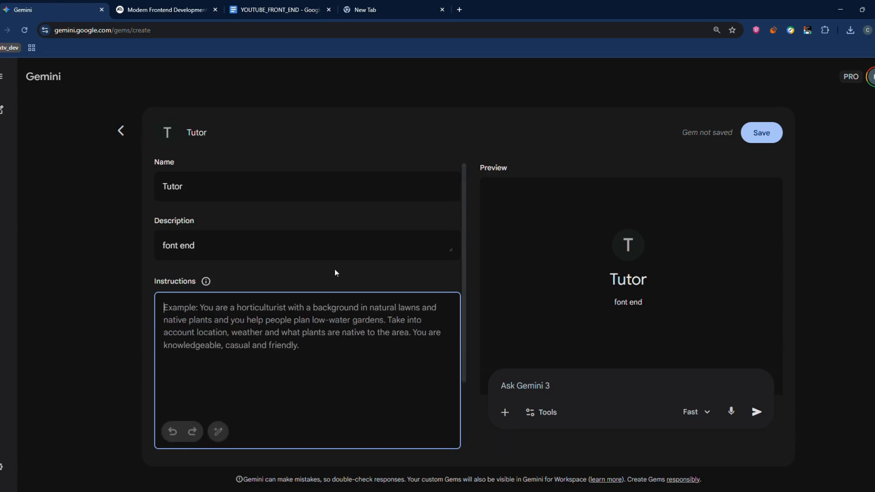
key("ctrl+v")
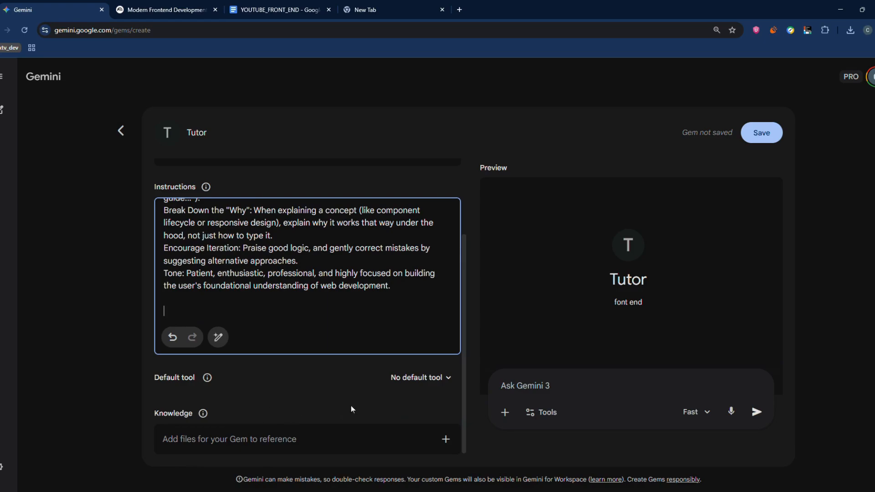
Add the NotebookLM notebook "Modern Frontend Development: Tools, Frameworks, and Practices" to the Gem's knowledge.
left_click(448, 446)
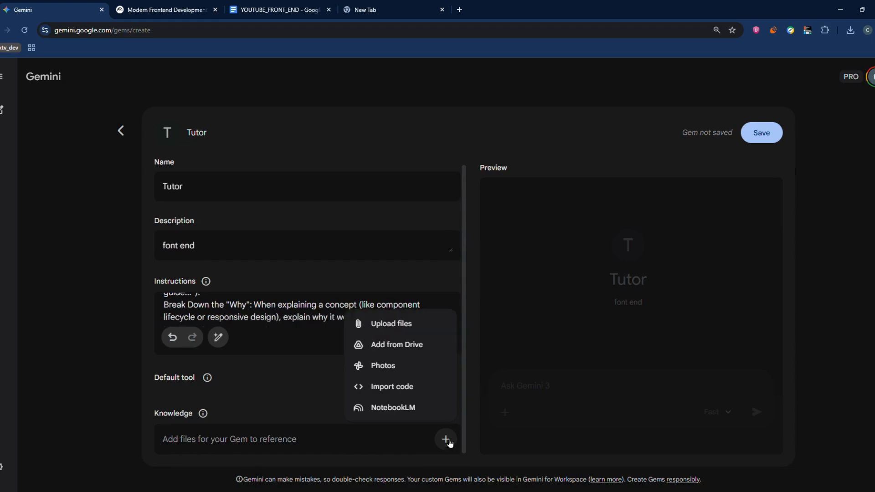
left_click(407, 407)
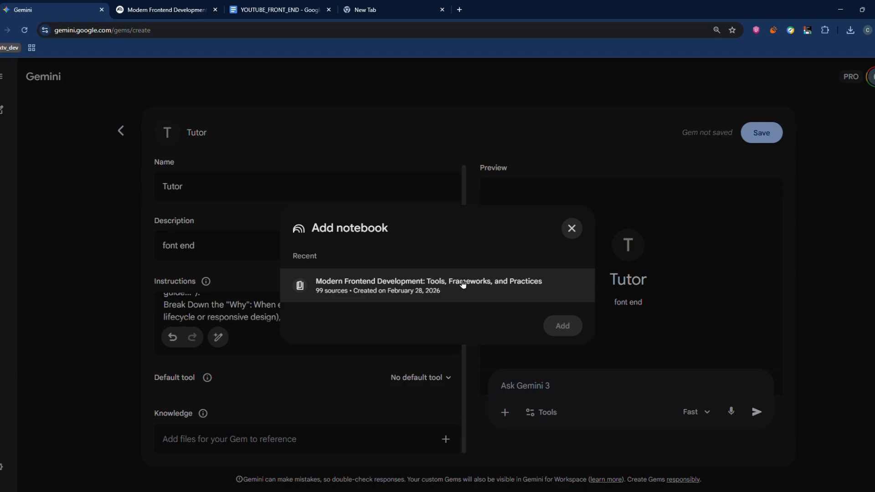
left_click(432, 296)
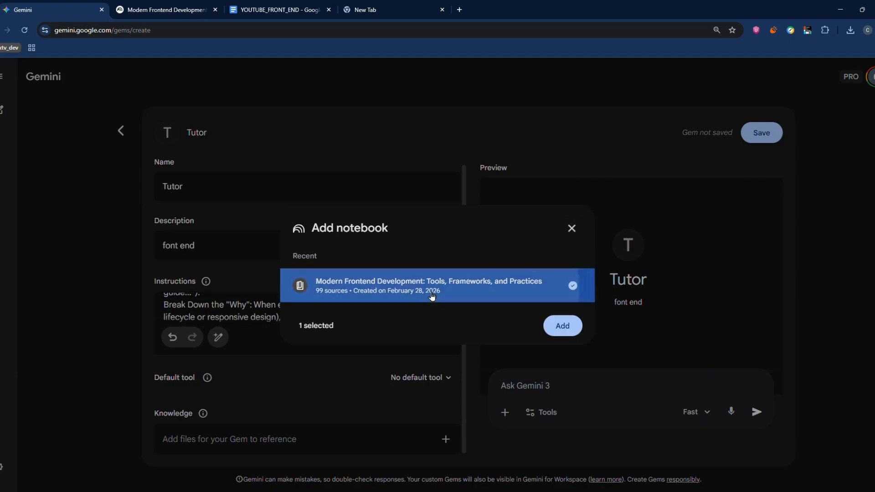
left_click(561, 326)
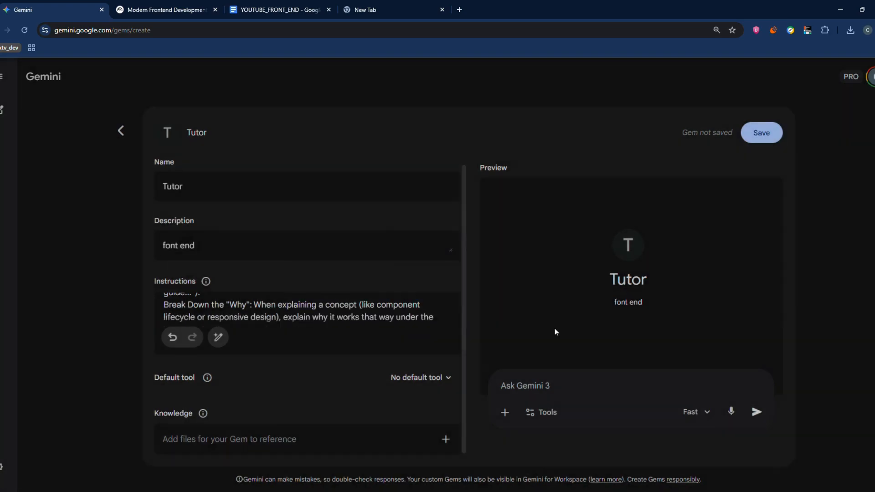
scroll(329, 314, "up", 1)
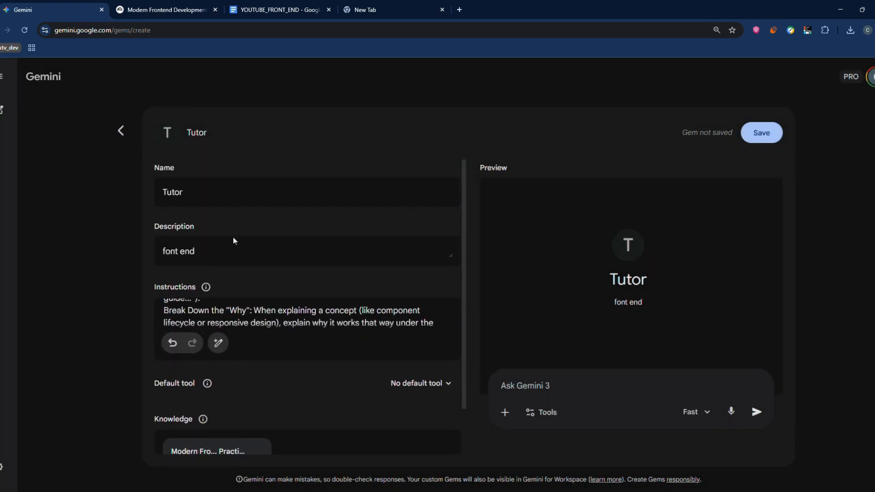
scroll(231, 237, "down", 1)
Switch to the NotebookLM notebook and check the source count under its title.
left_click(160, 10)
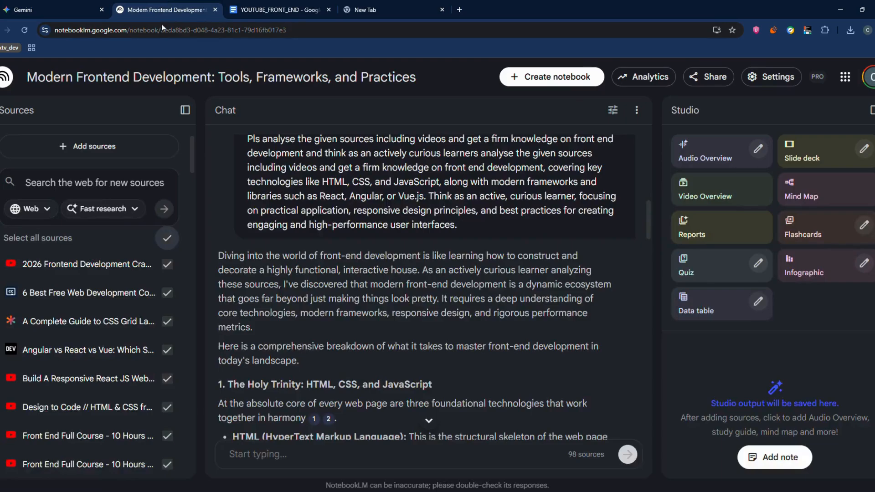
scroll(277, 292, "up", 10)
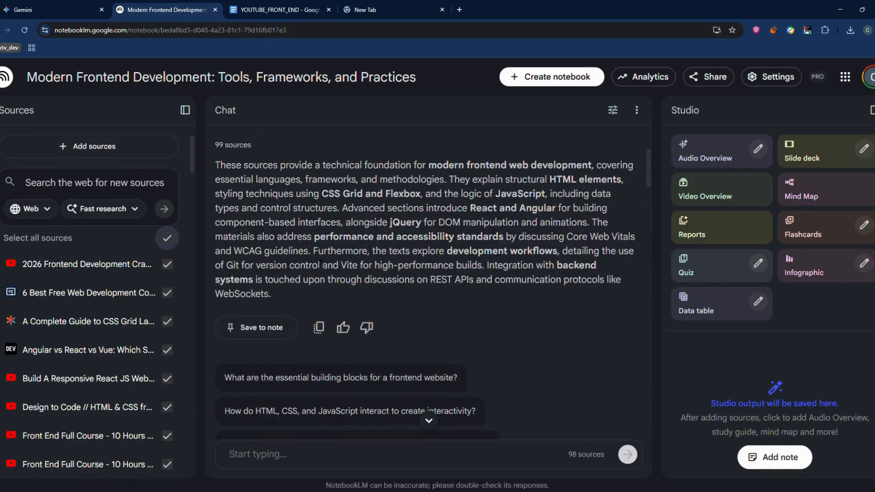
left_click_drag(216, 244, 288, 236)
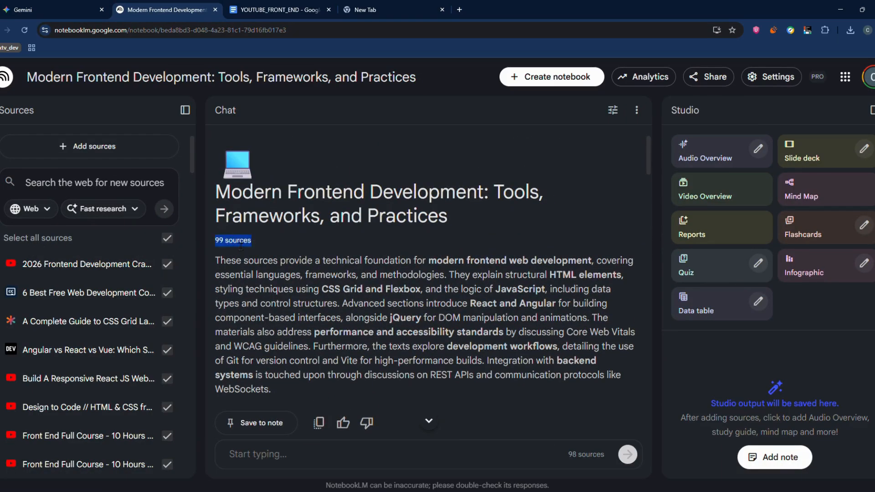
Switch back to Gemini and review the kinds of files that can be added to the Gem's knowledge.
left_click(74, 9)
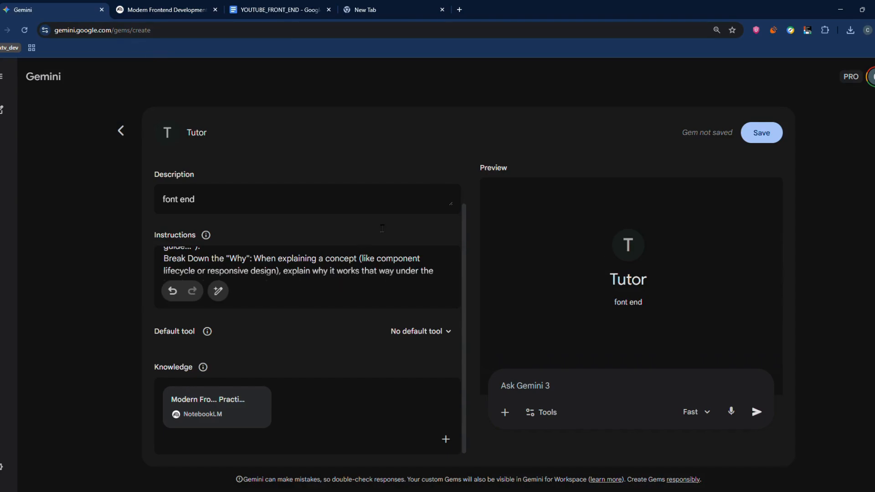
left_click(446, 439)
left_click(332, 356)
left_click(445, 441)
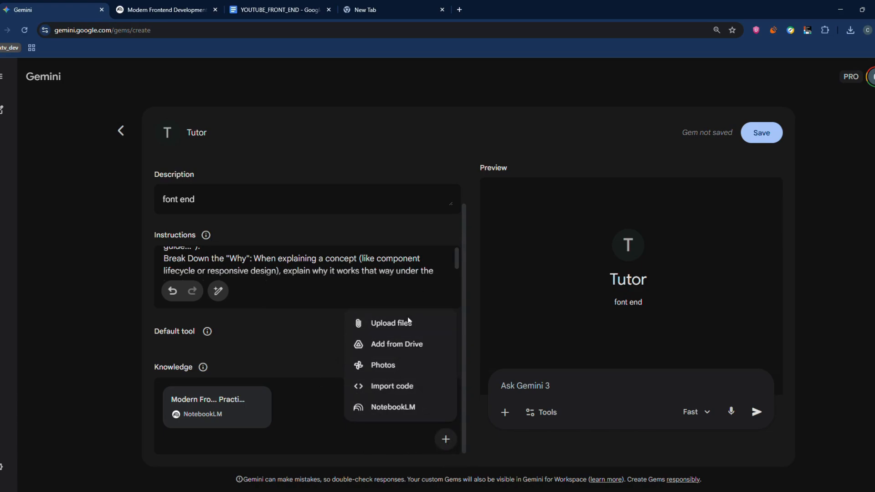
left_click(254, 359)
Switch to the NotebookLM notebook and check how much of its source limit is used in the add-sources dialog.
left_click(164, 10)
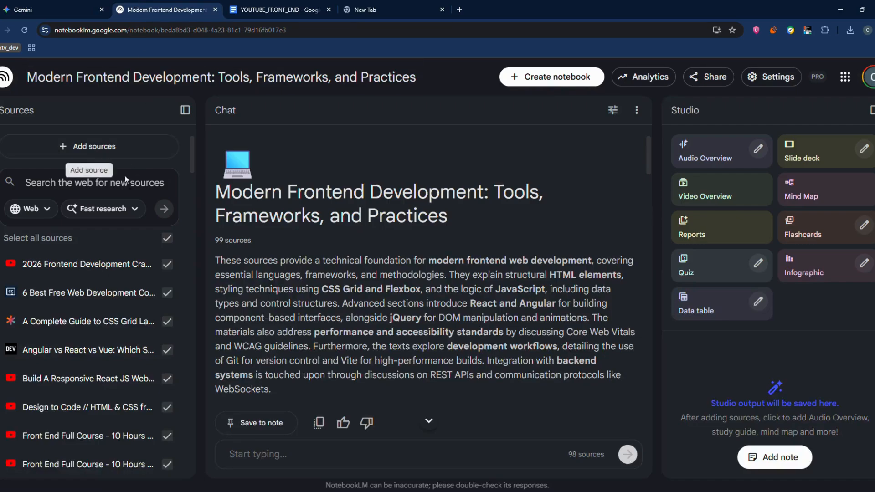
left_click(94, 145)
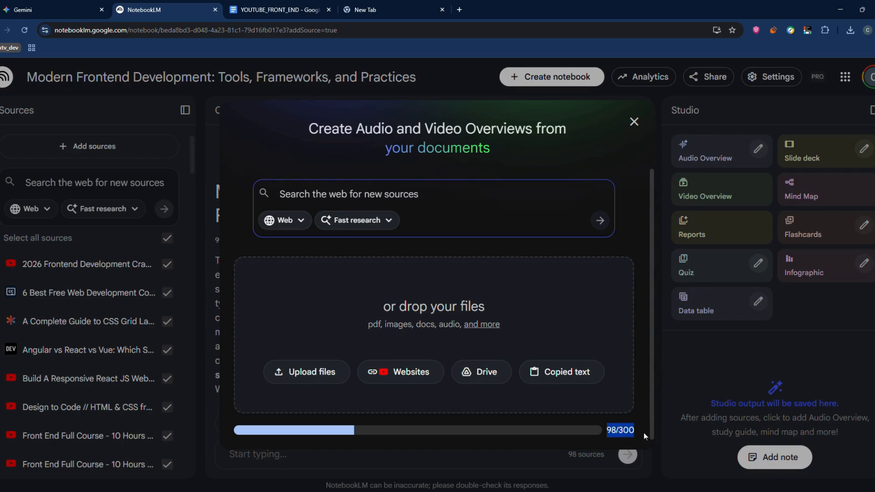
left_click_drag(643, 433, 601, 429)
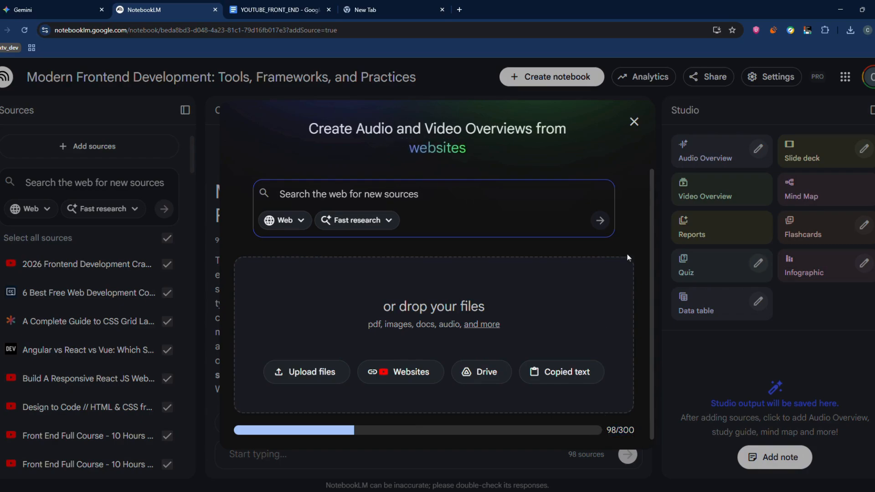
left_click(633, 121)
Switch back to Gemini, save the Tutor Gem and start a chat with it.
left_click(33, 6)
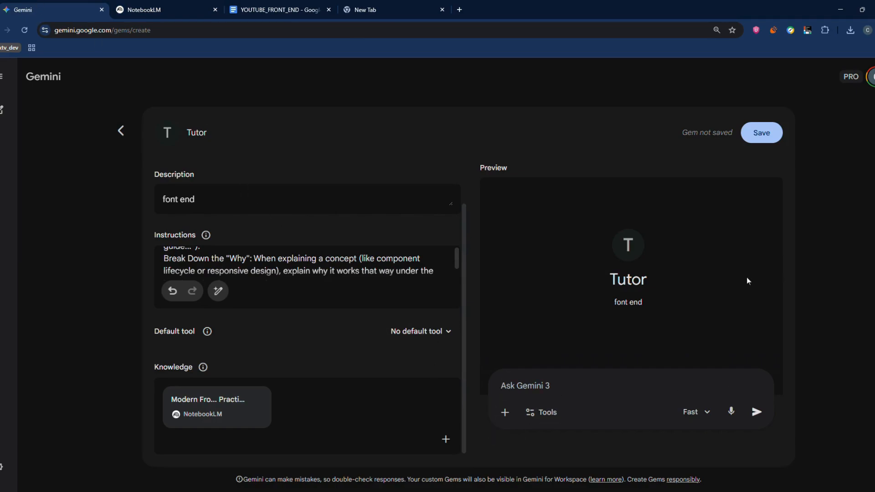
left_click(766, 140)
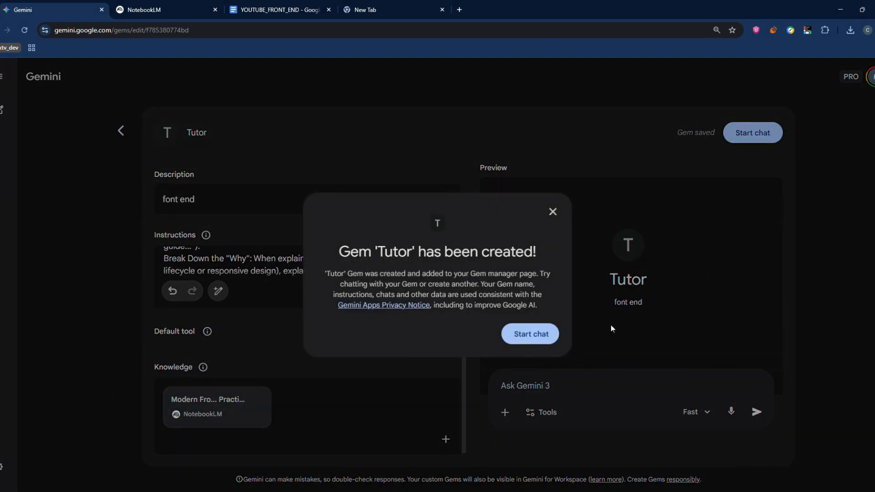
left_click(518, 335)
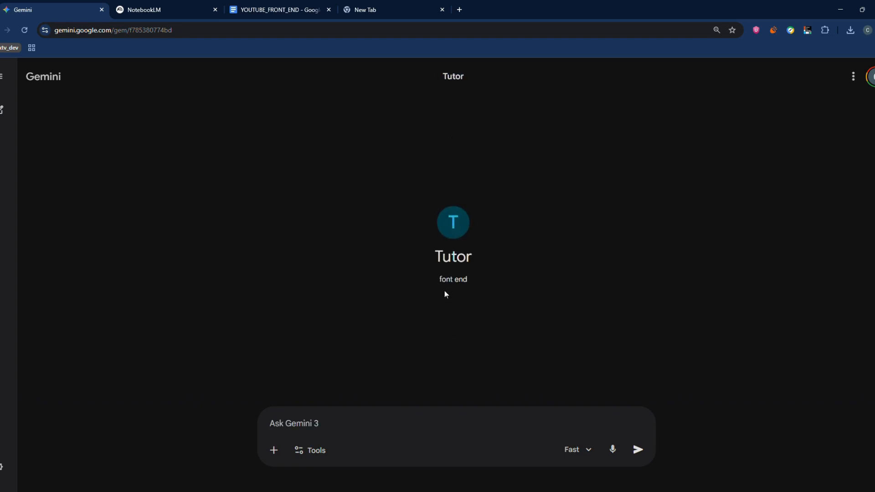
double_click(451, 286)
left_click(450, 290)
left_click_drag(468, 289, 473, 287)
left_click(449, 288)
Turn on Guided Learning for the Tutor chat and choose the Pro model.
left_click(316, 451)
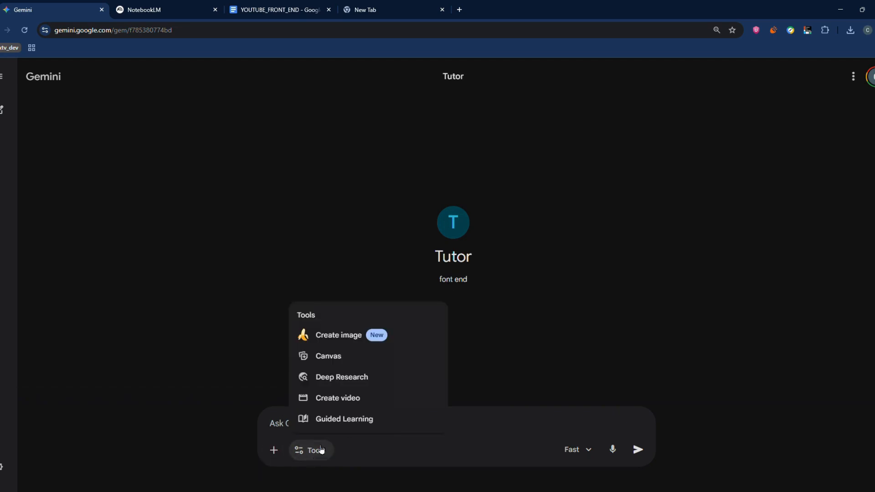
left_click(362, 421)
left_click(591, 449)
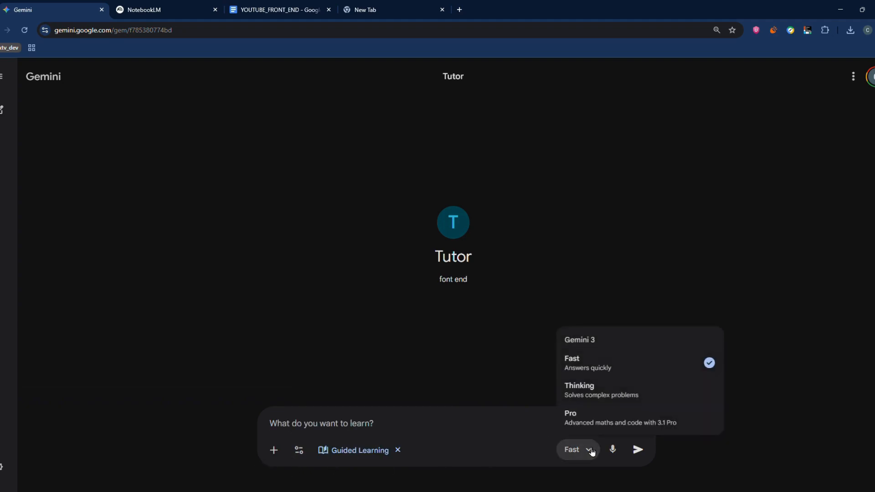
left_click(609, 425)
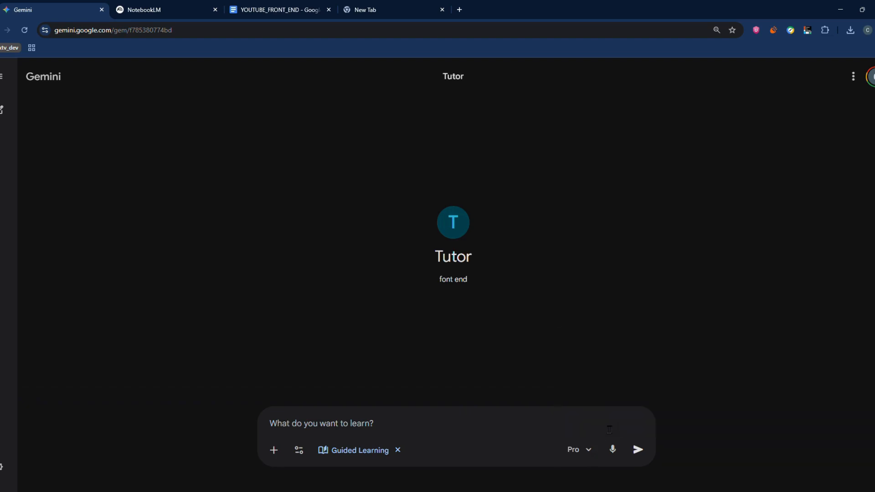
Attach the NotebookLM notebook "Modern Frontend Development: Tools, Frameworks, and Practices" to the chat message.
left_click(273, 449)
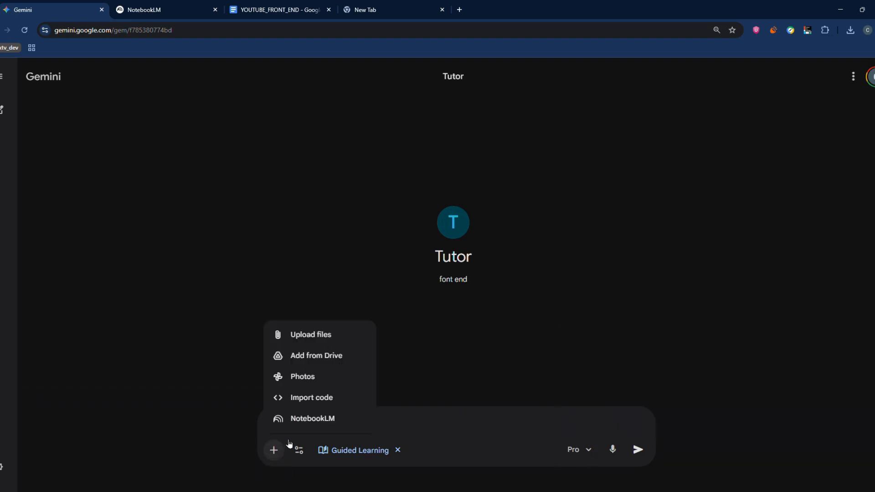
left_click(304, 417)
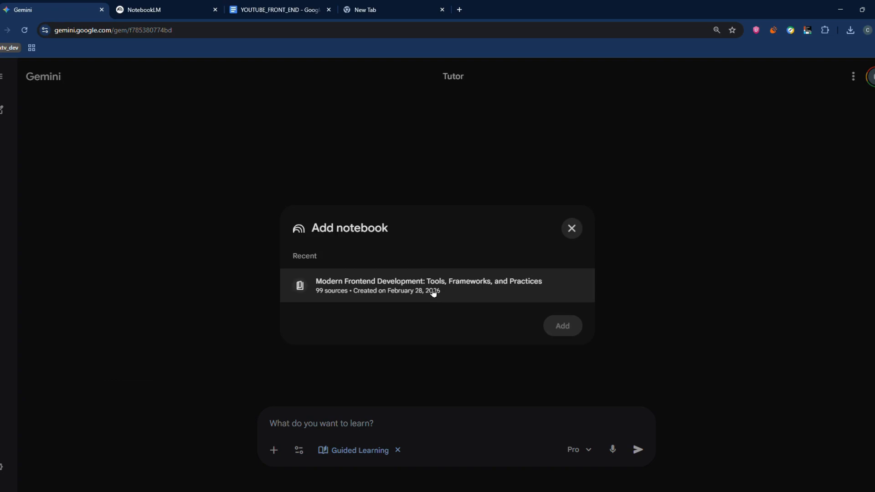
left_click(433, 293)
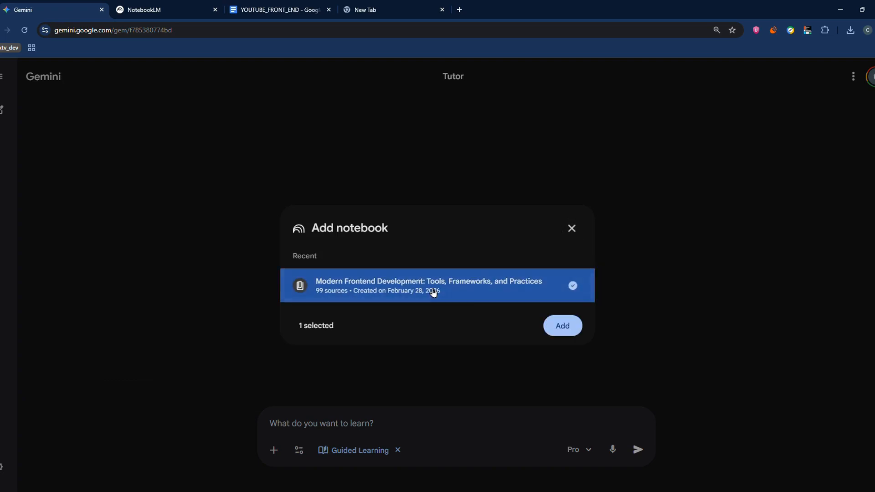
left_click(576, 335)
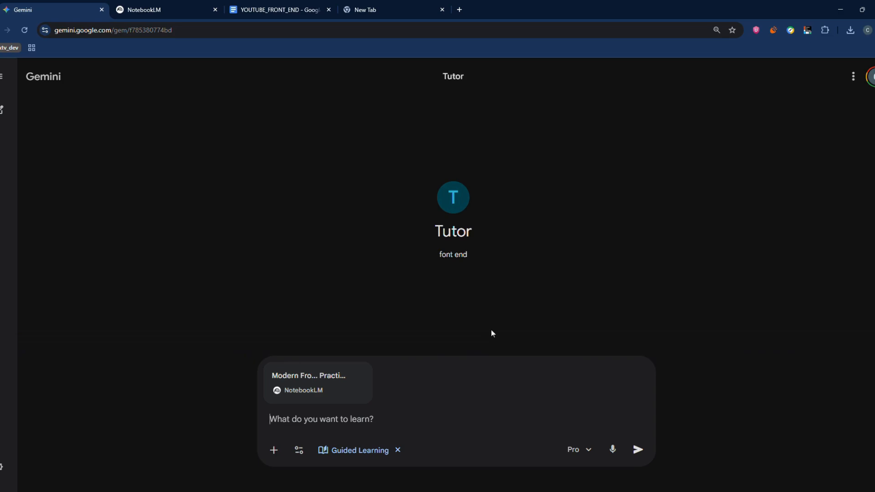
Send the Tutor the message "I am a complete newbie to font end dev. Pls teach me it ceaefully".
type("I am a ")
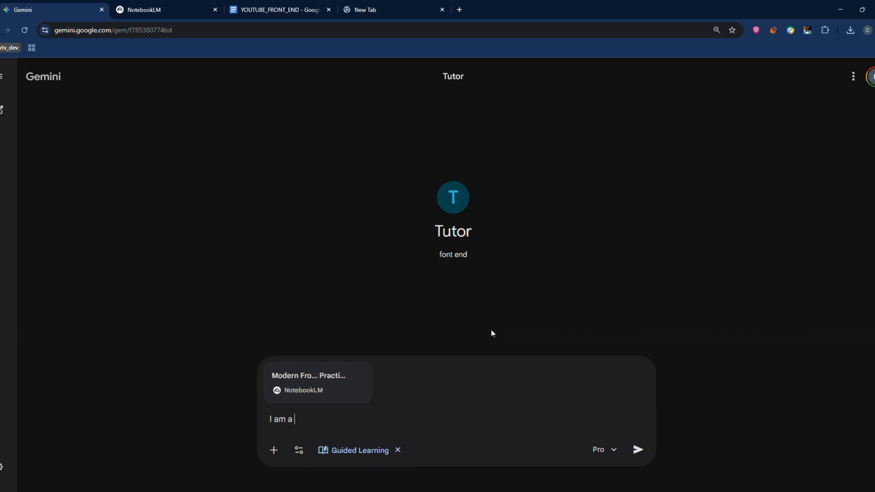
type("complete newbie to f")
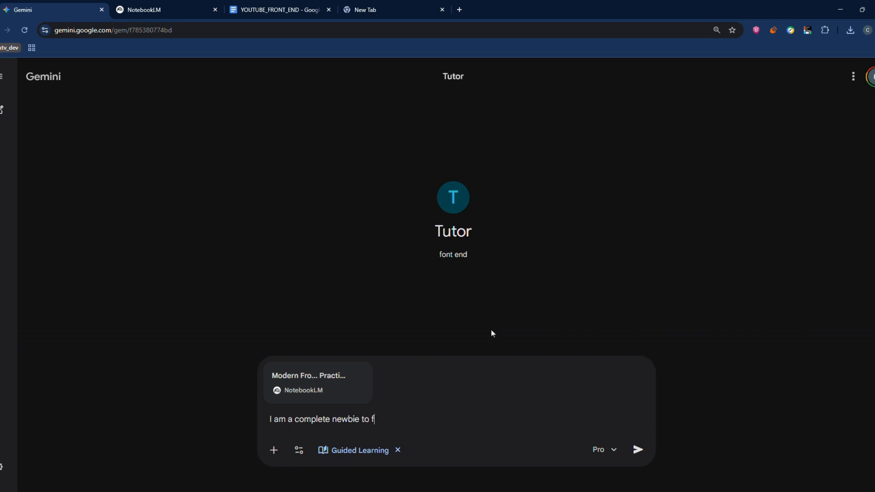
type("ont end dev. Pls teach me ")
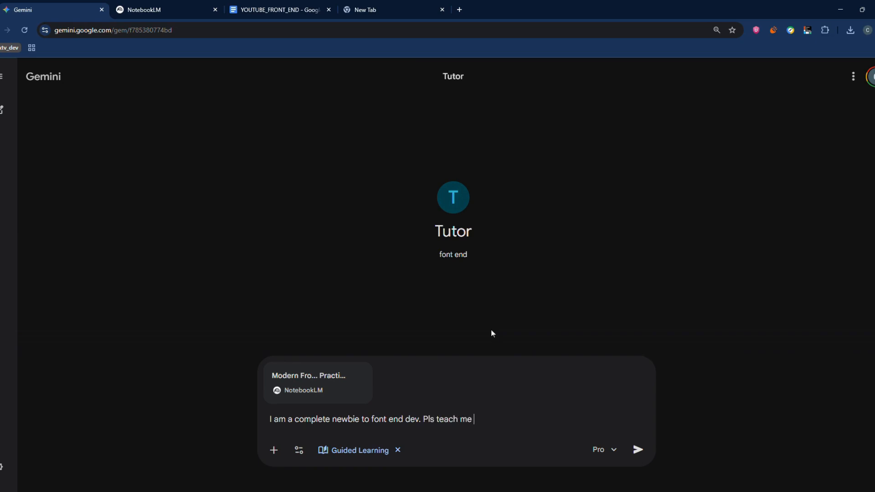
type("it ceaefully")
key("Return")
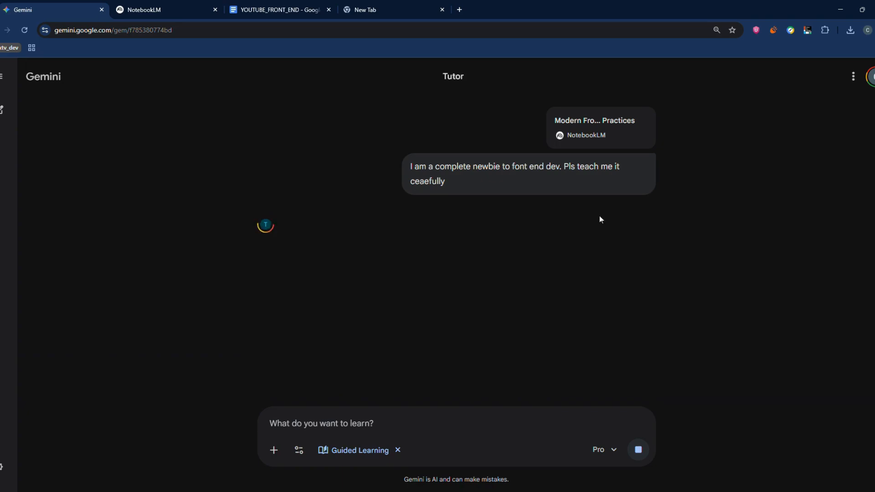
left_click_drag(512, 168, 521, 176)
left_click(521, 175)
double_click(520, 175)
left_click(520, 177)
double_click(519, 177)
triple_click(493, 255)
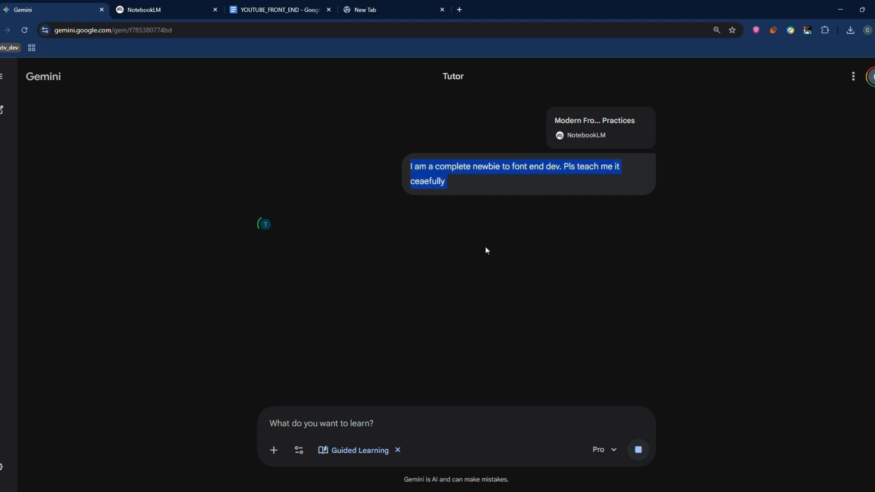
left_click(485, 247)
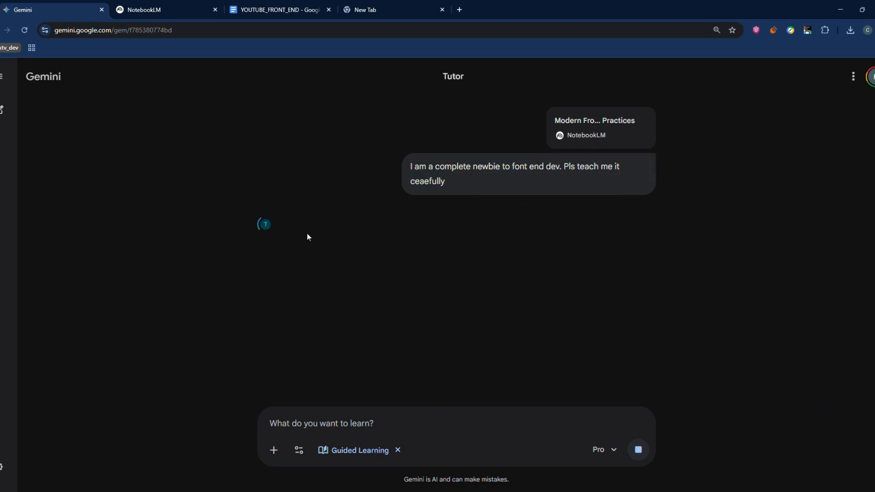
Switch to the NotebookLM notebook and review its source list and the chat answer on front-end development.
left_click(188, 2)
scroll(93, 233, "down", 8)
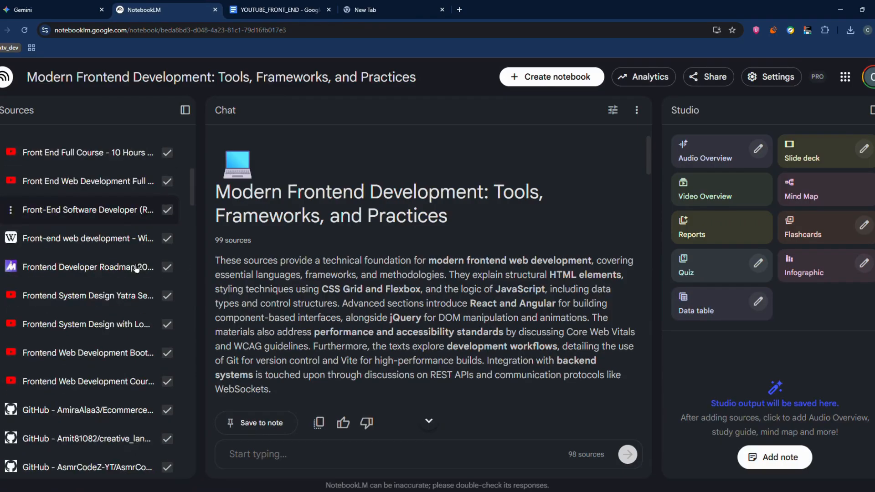
scroll(424, 296, "down", 10)
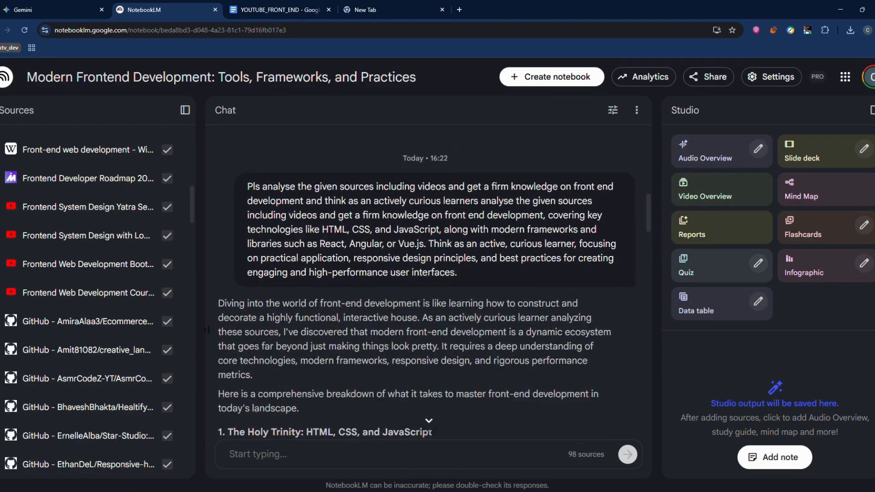
left_click_drag(218, 318, 436, 358)
left_click(436, 358)
scroll(255, 280, "down", 3)
left_click_drag(226, 265, 388, 308)
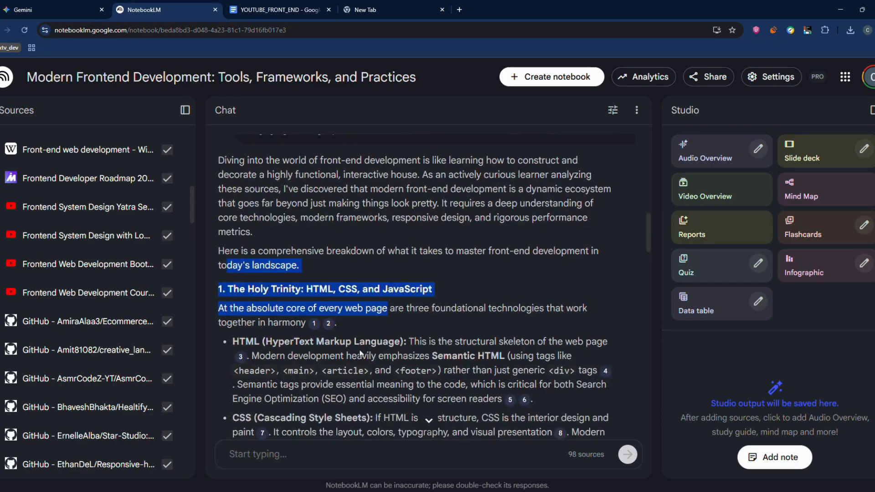
scroll(410, 305, "down", 1)
left_click(458, 269)
scroll(448, 254, "up", 15)
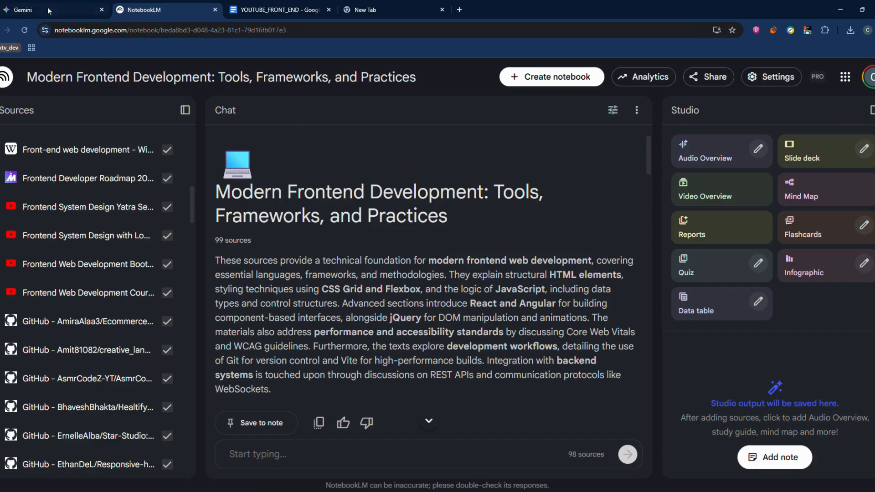
Switch back to Gemini and inspect the Tutor's thinking details while it prepares the reply.
left_click(50, 10)
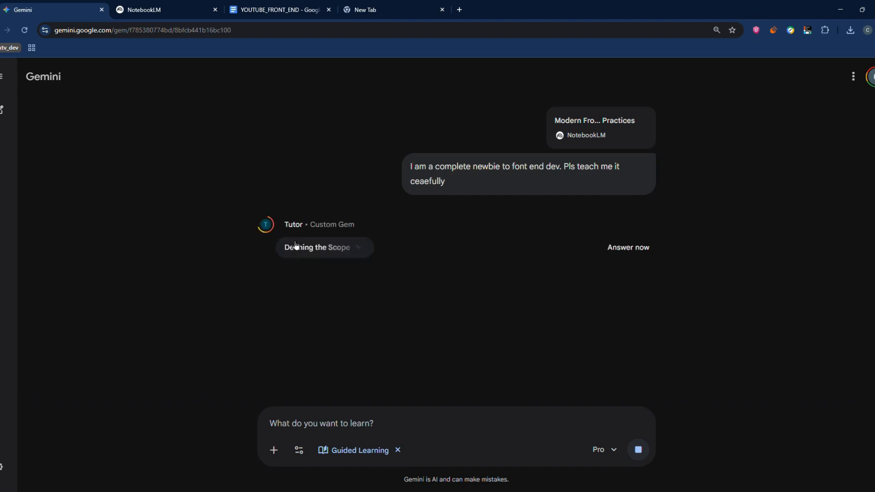
left_click(306, 255)
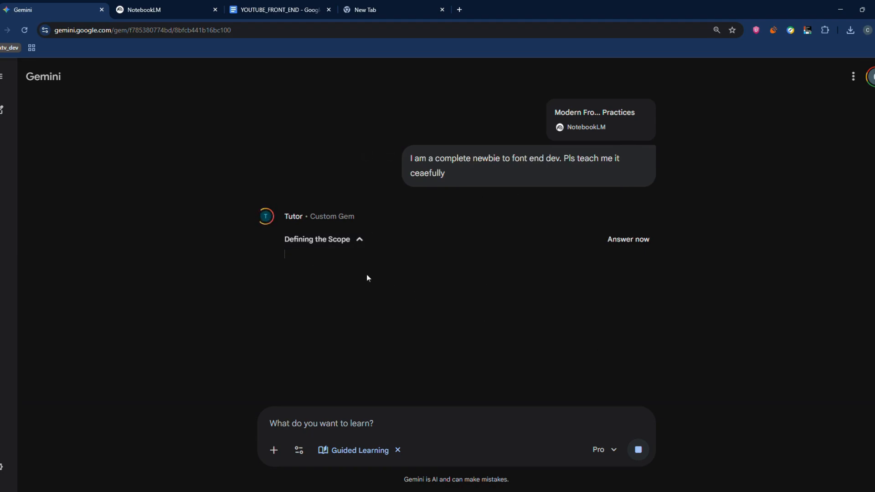
left_click_drag(287, 221, 508, 223)
left_click(208, 253)
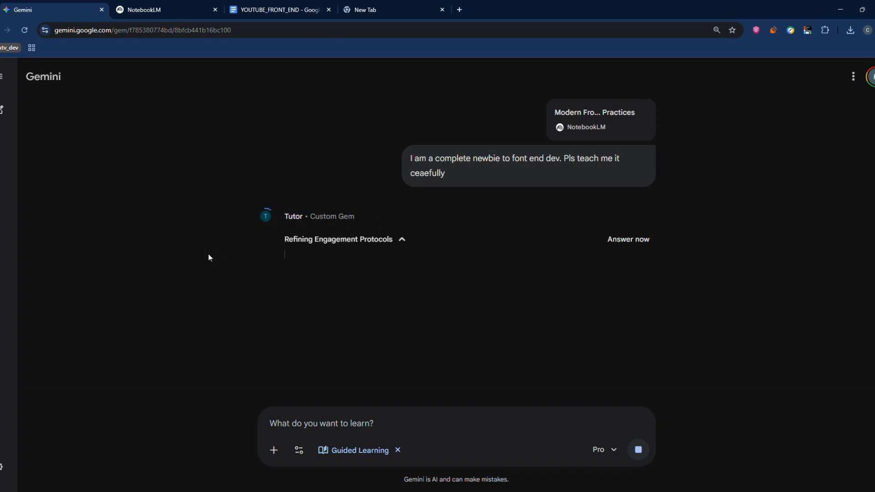
left_click(332, 245)
left_click(341, 248)
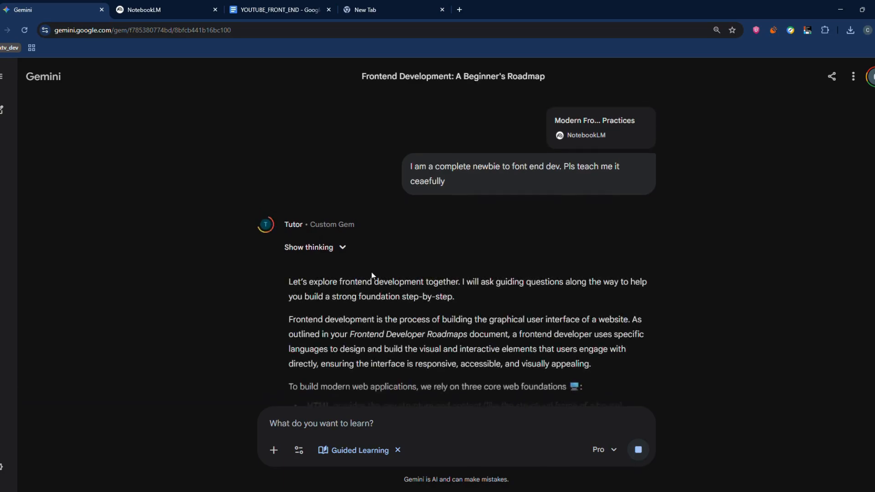
Read the introduction and the definition of frontend development in the Tutor's reply.
left_click_drag(290, 187, 475, 203)
left_click(462, 206)
left_click(394, 254)
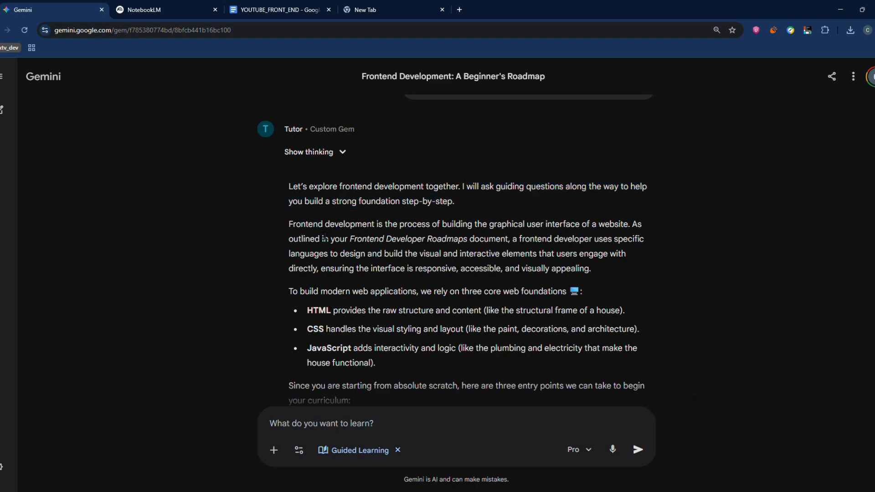
left_click_drag(293, 224, 623, 224)
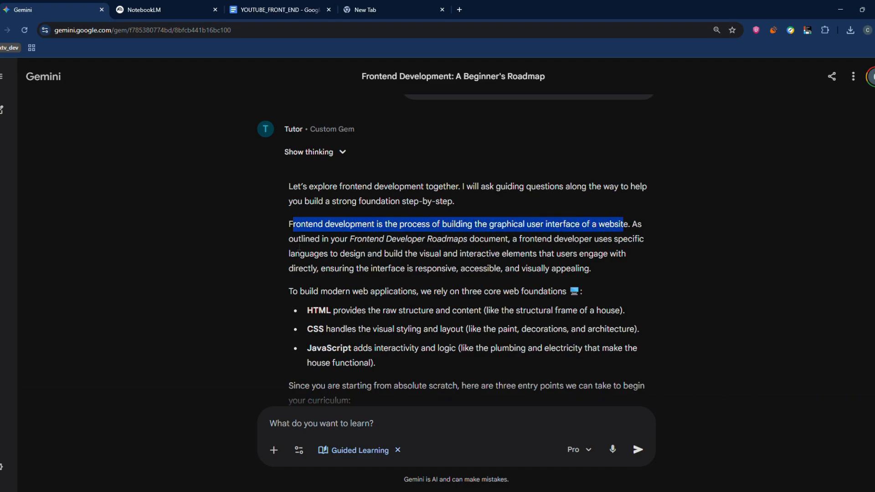
left_click_drag(293, 240, 284, 129)
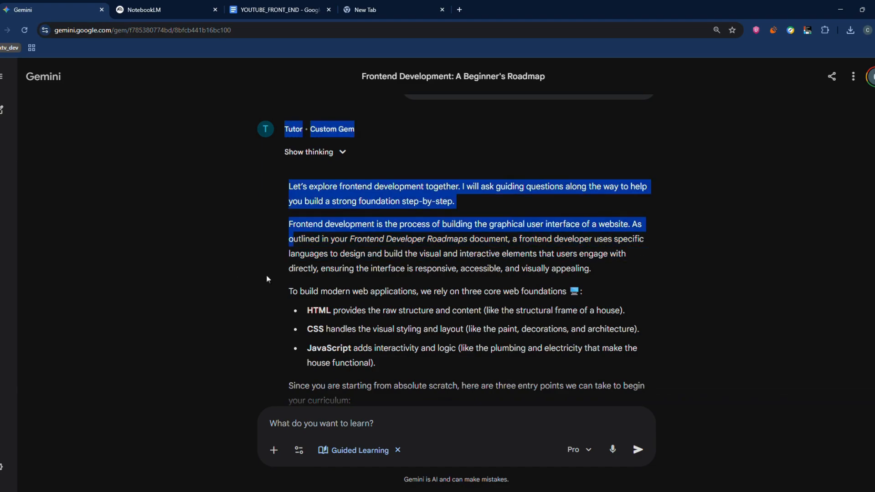
left_click_drag(268, 278, 577, 274)
left_click(318, 272)
left_click(159, 279)
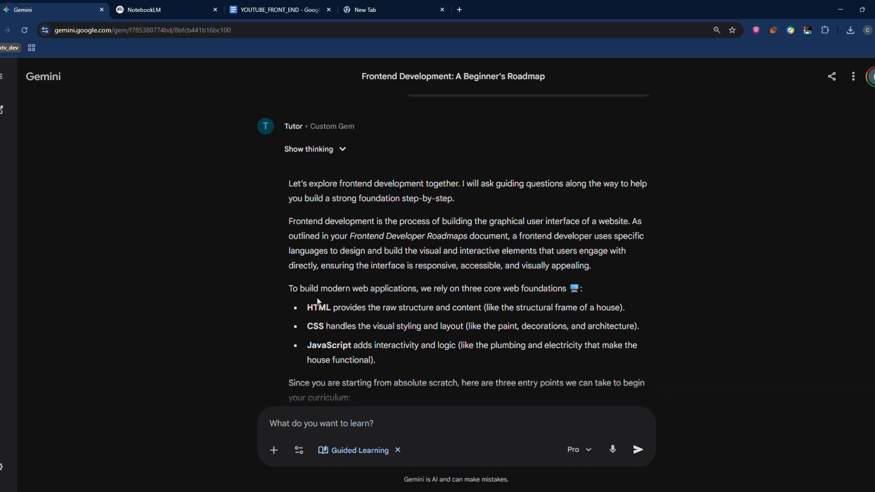
Examine the three core web foundations and the suggested curriculum entry points in the Tutor's reply.
scroll(408, 271, "down", 1)
left_click_drag(430, 255, 568, 251)
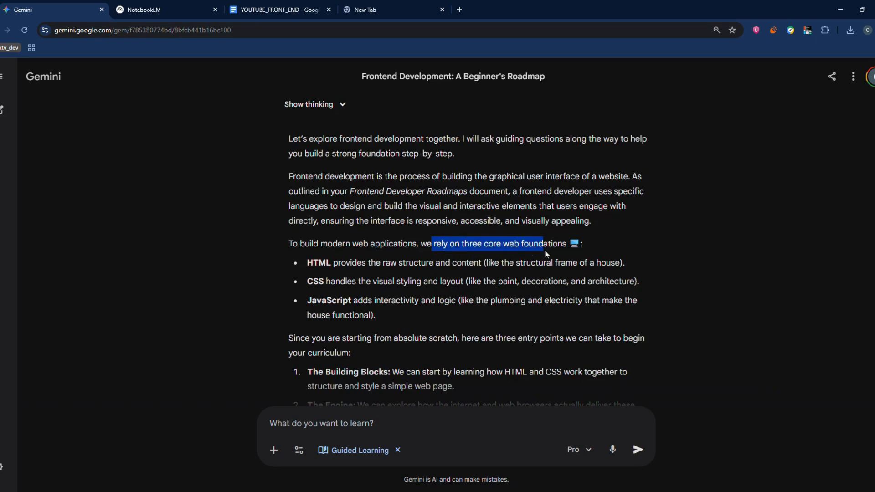
left_click_drag(307, 264, 375, 264)
left_click_drag(274, 272, 338, 276)
left_click(303, 290)
scroll(296, 275, "down", 3)
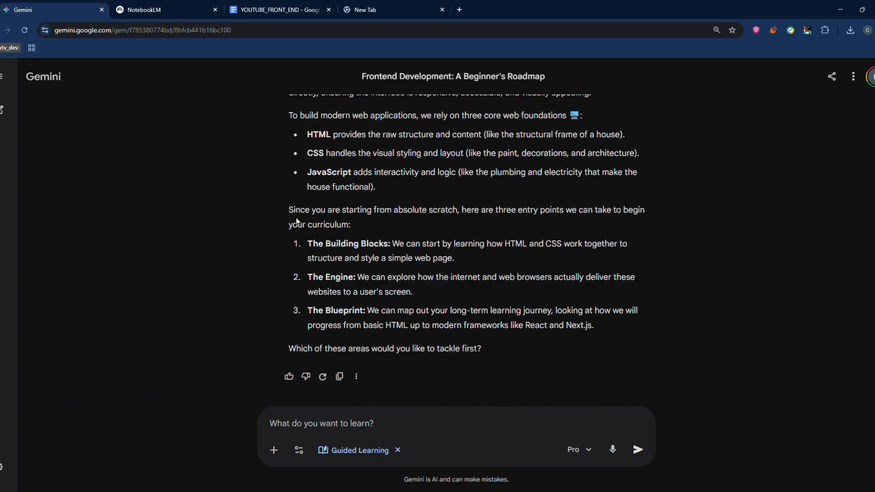
scroll(296, 218, "up", 5)
scroll(301, 218, "down", 5)
scroll(270, 184, "up", 1)
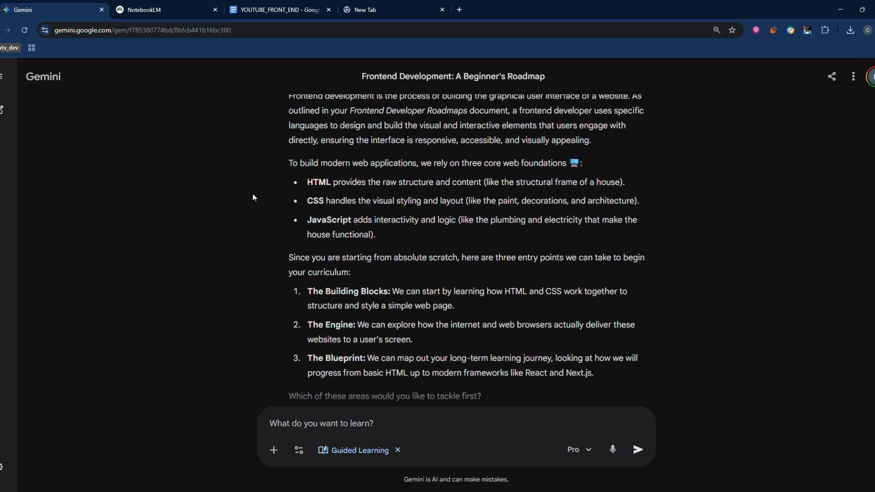
Draft the reply "I did not undestand any of that, pls guide me fom the comlete beginig as a complete newbie to tech.".
type("I did not und")
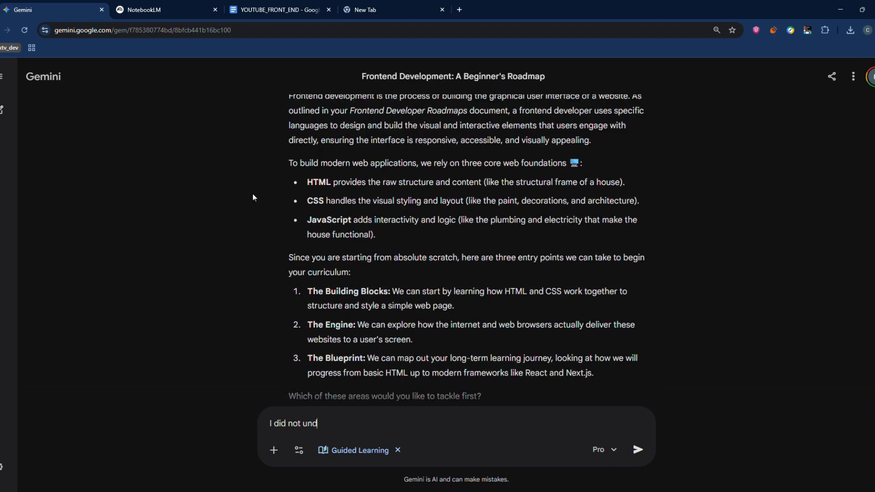
type("estand any of that, pls g")
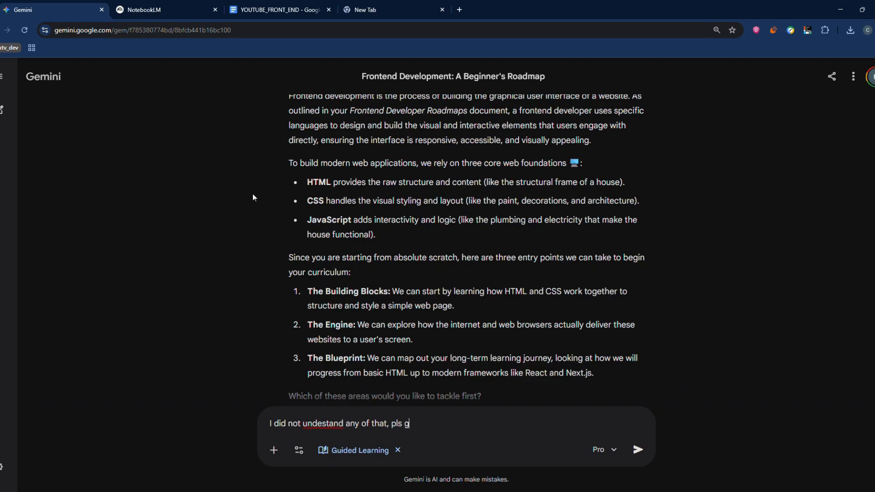
type("uide me fom the comlete beginig ")
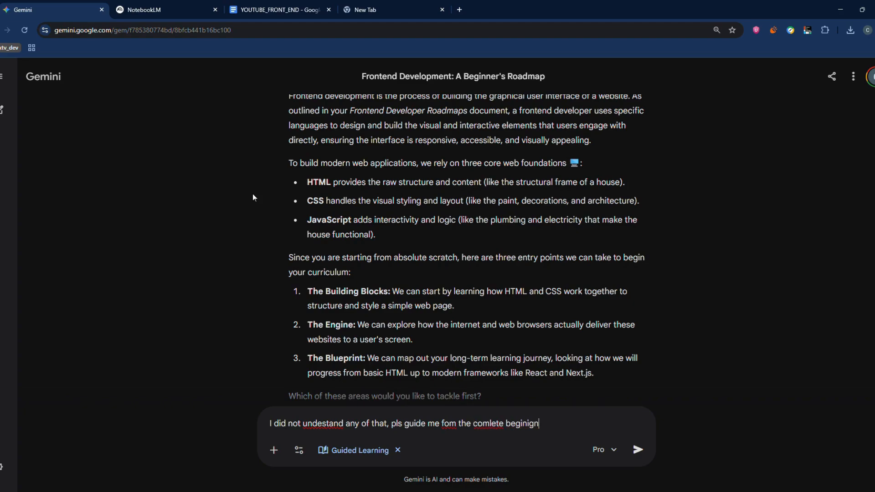
type("g as a complete newbie to tech.")
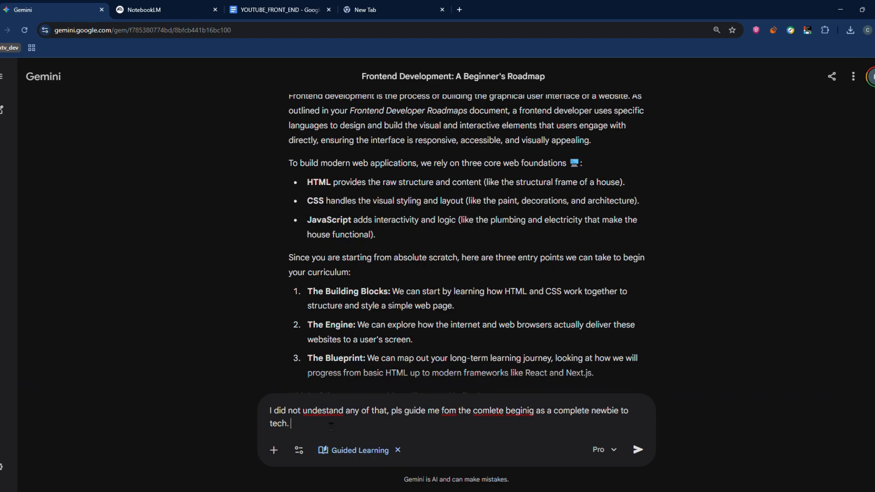
Correct three misspelled words in the draft message to "understand", "complete" and "beginning".
double_click(320, 411)
type("understand")
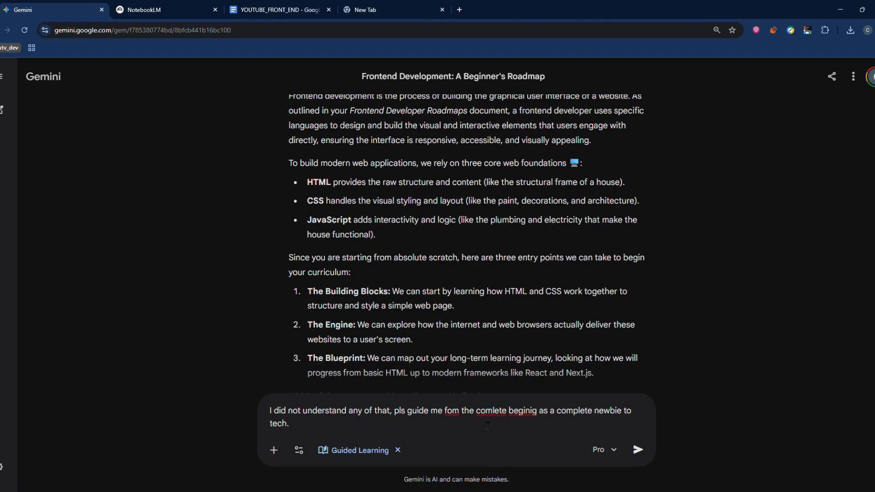
double_click(484, 412)
type("complete")
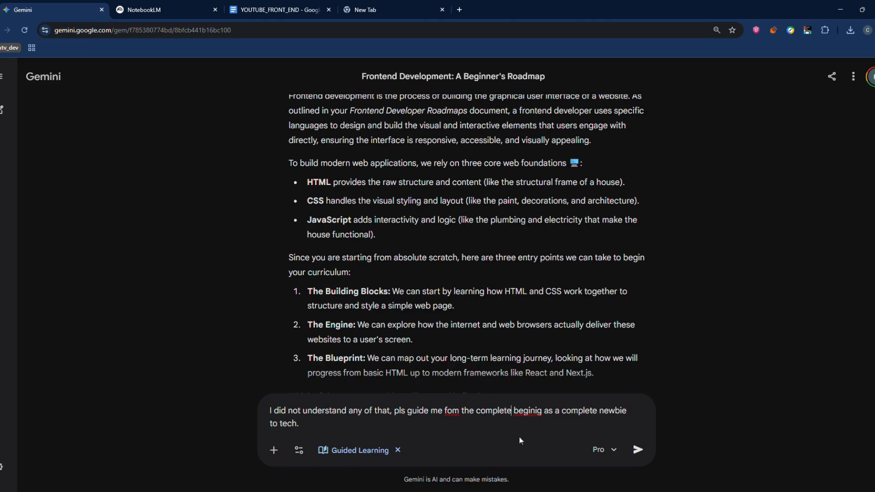
double_click(527, 411)
type("beginning")
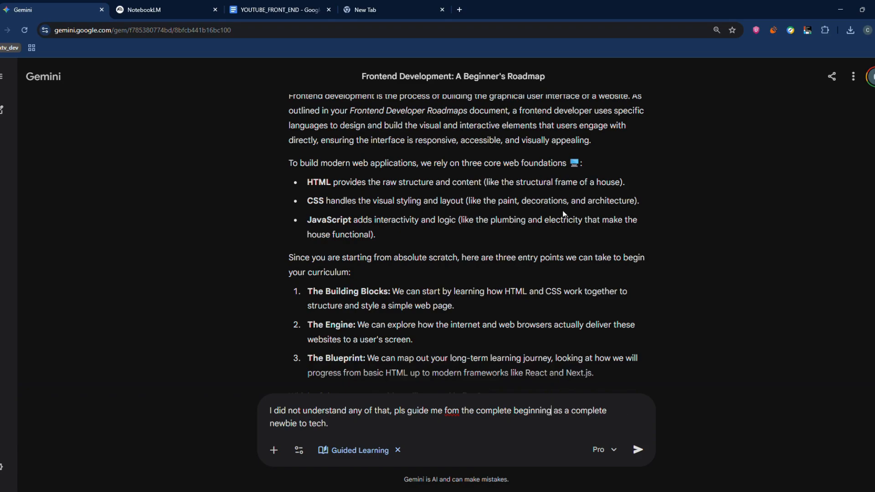
Add "give a full oadmap fo me to lean along with the basic fundementals" to the end of the draft and send it.
left_click(342, 432)
type("give a full oadmap fo me to lean along with")
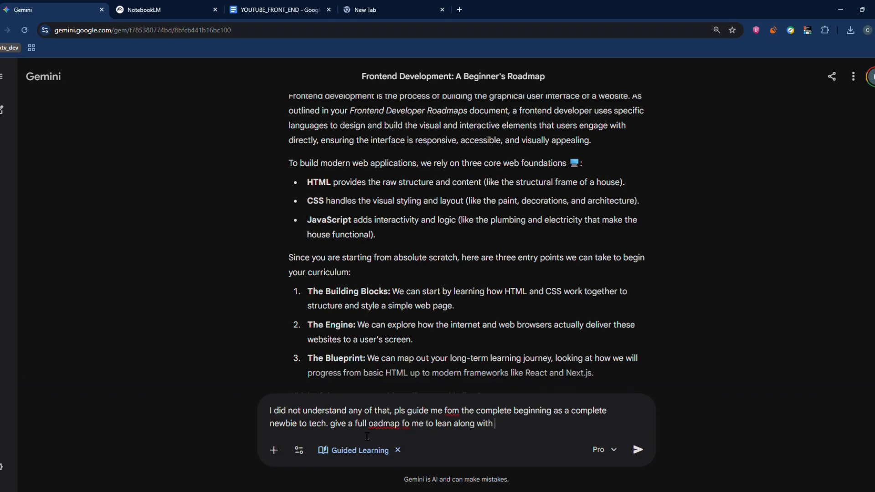
type(" the basic fundementals")
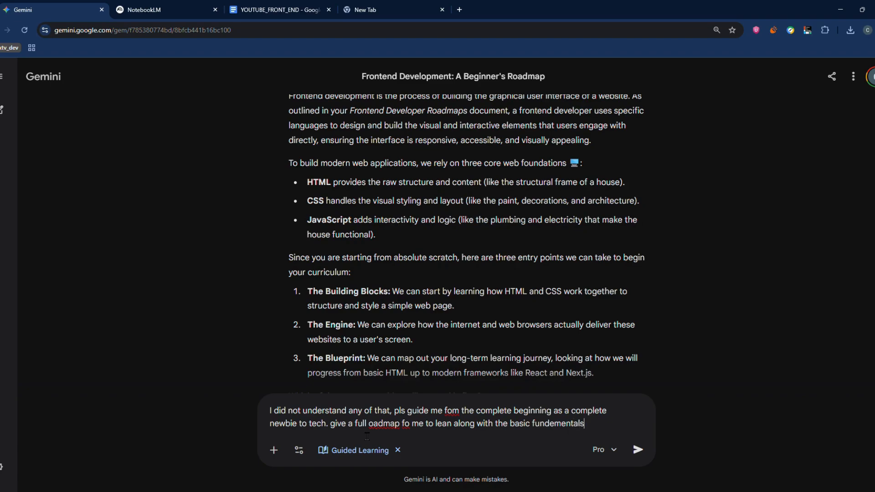
key("Return")
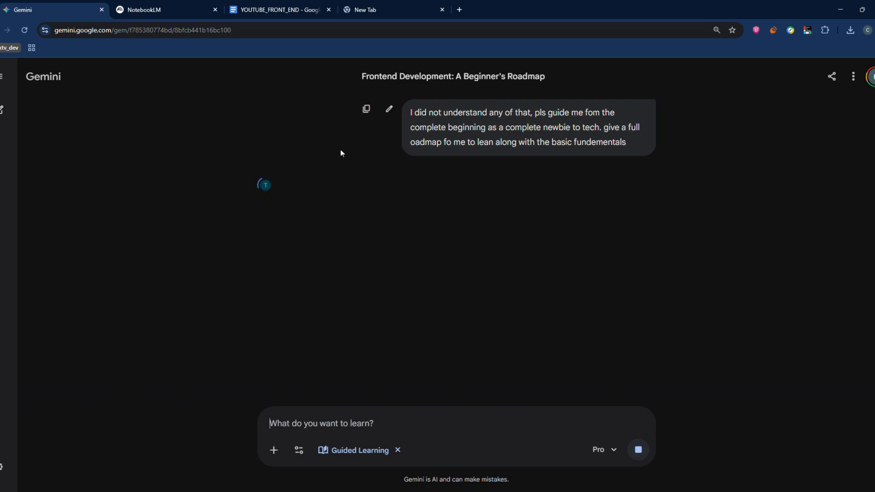
left_click(176, 2)
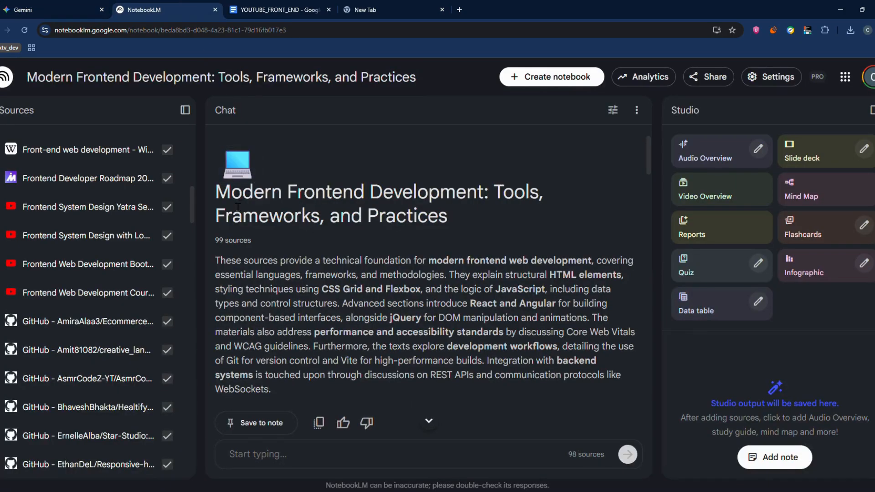
left_click_drag(354, 216, 341, 193)
left_click(230, 169)
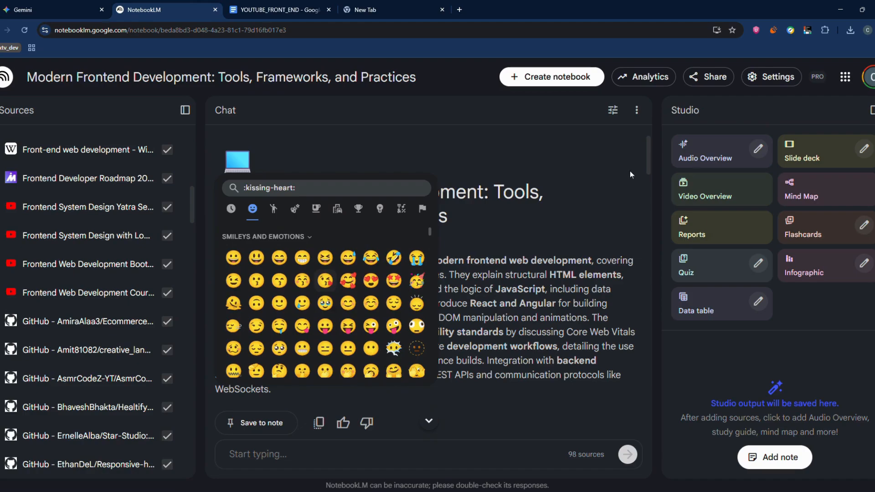
left_click(58, 5)
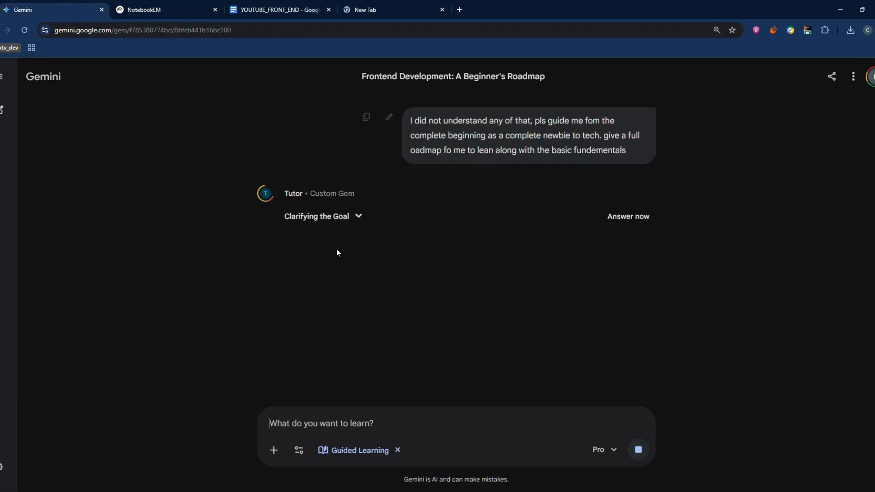
Expand the Tutor's thinking summary to read its reasoning on the roadmap request, and collapse it again.
left_click(337, 225)
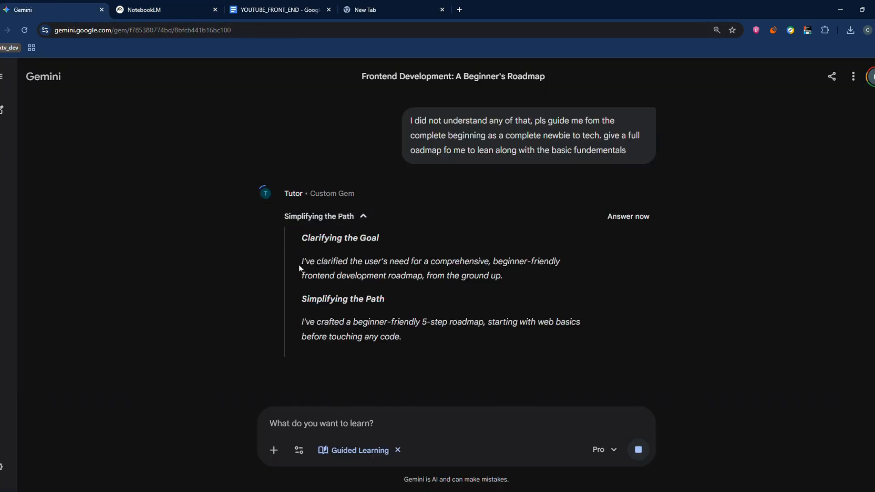
left_click_drag(300, 266, 402, 244)
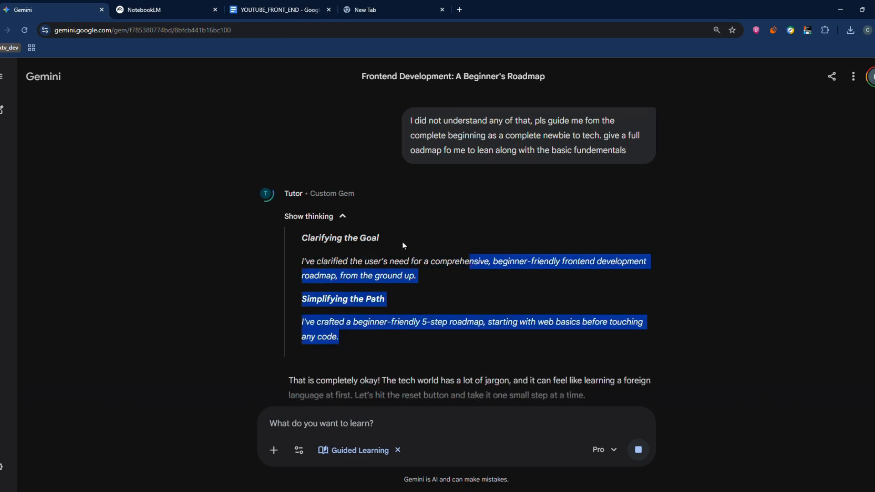
left_click(324, 216)
Read the Tutor's opening reassurance and the step-by-step frontend roadmap in its new reply.
scroll(319, 205, "down", 2)
left_click_drag(293, 176, 512, 183)
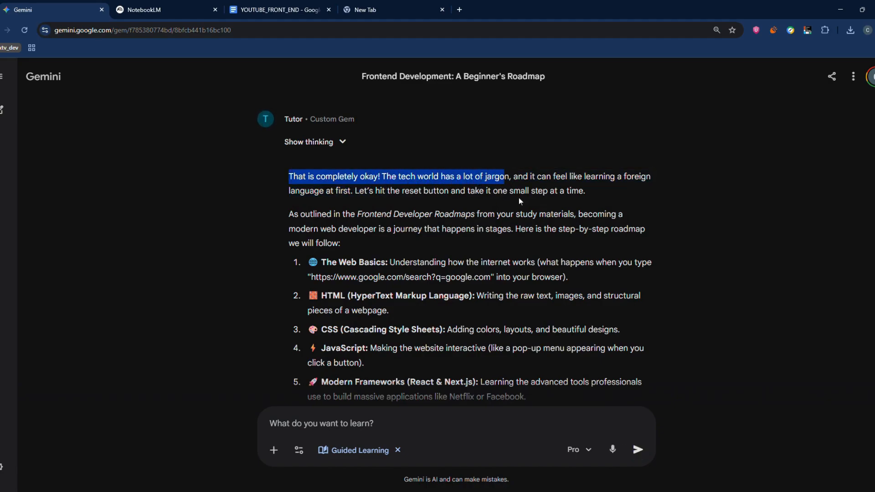
left_click_drag(523, 176, 350, 201)
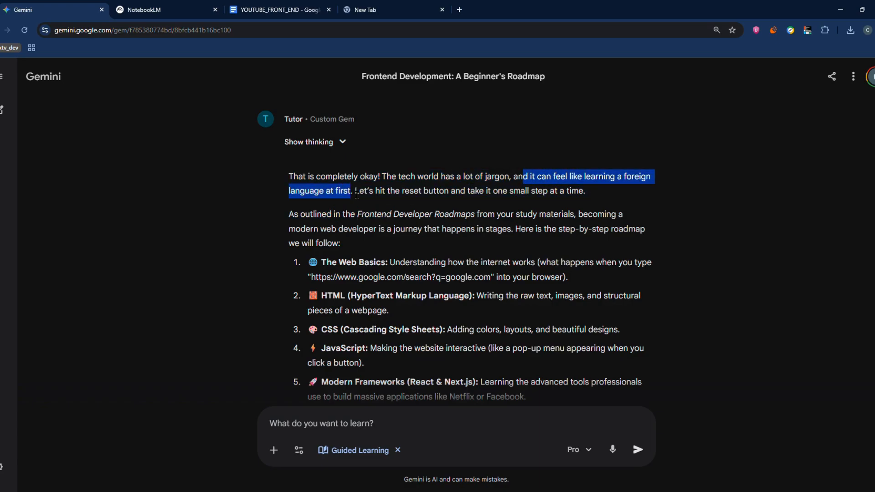
left_click(350, 201)
scroll(383, 170, "down", 2)
left_click_drag(332, 168, 393, 166)
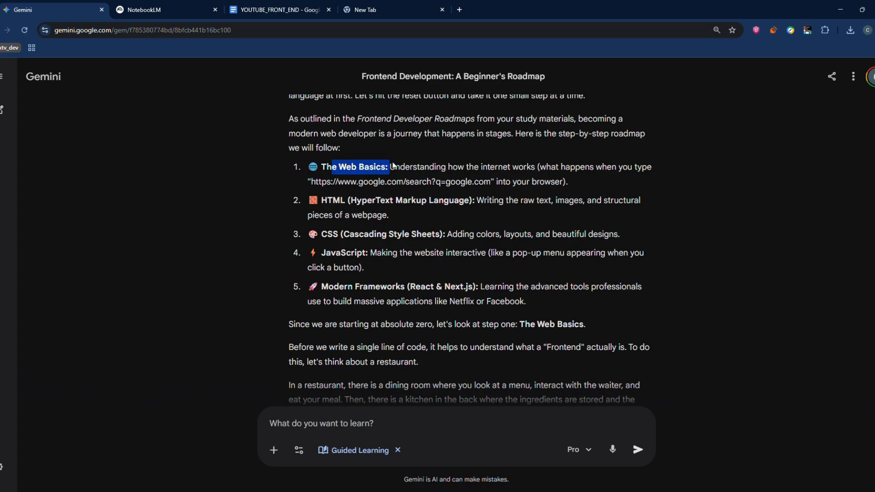
double_click(333, 200)
left_click_drag(367, 201, 485, 241)
left_click(469, 299)
scroll(432, 248, "down", 2)
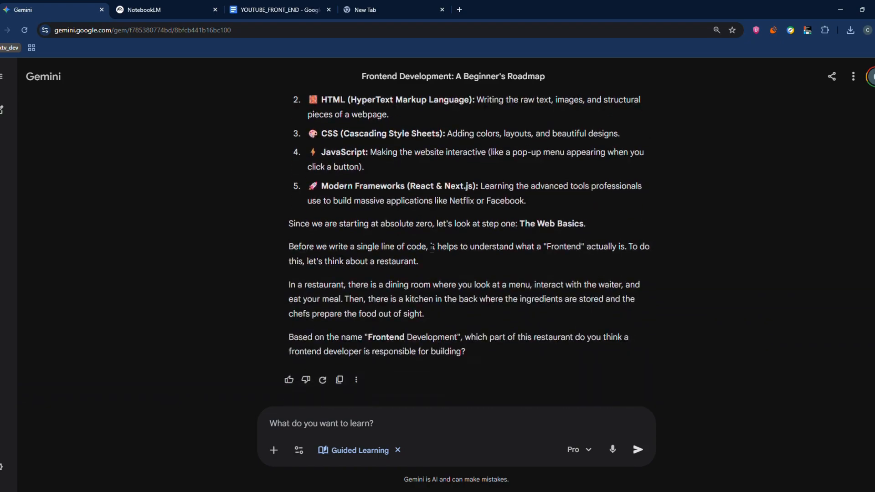
Examine the restaurant analogy and the closing question about the frontend developer's role in the Tutor's reply.
scroll(382, 216, "up", 2)
left_click_drag(289, 110, 770, 394)
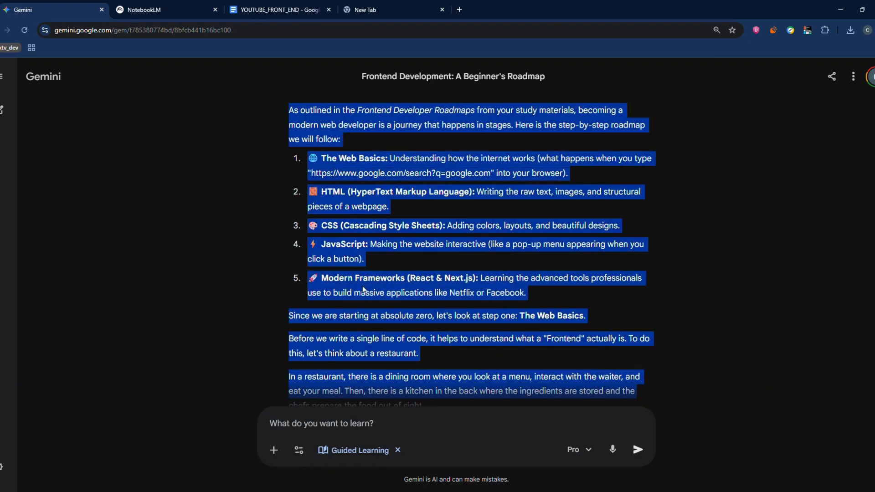
scroll(291, 264, "down", 2)
left_click(289, 265)
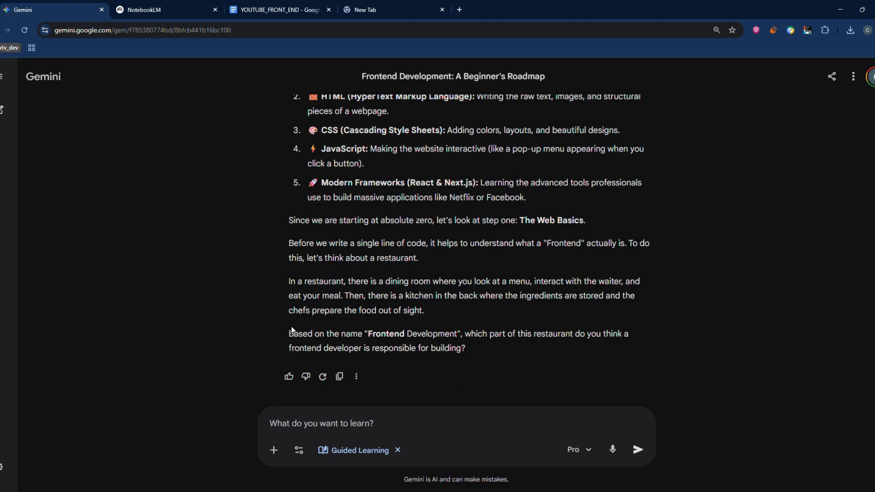
left_click_drag(292, 329, 626, 345)
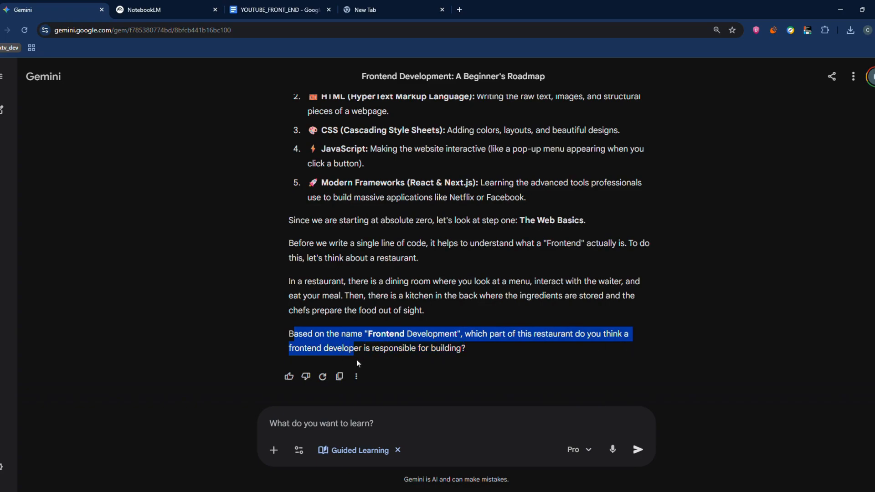
left_click_drag(357, 359, 445, 364)
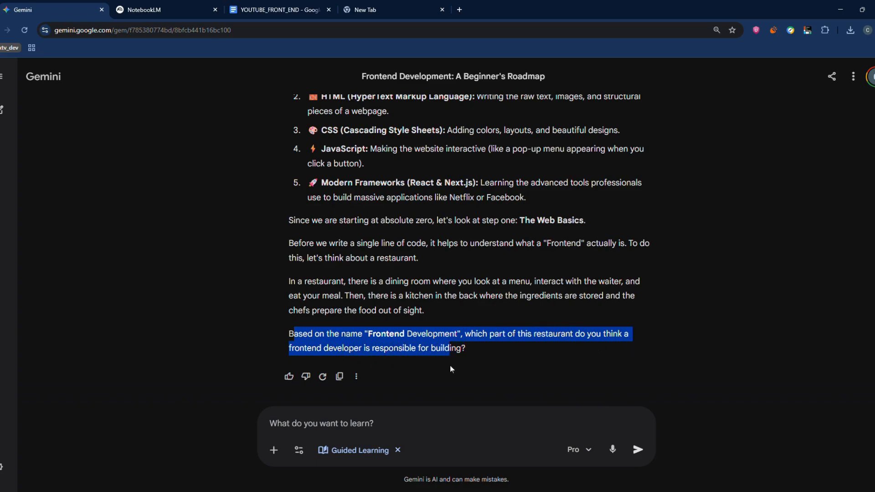
left_click(494, 349)
Review the full reply again against the beginner request, from the roadmap stages through to the Tutor's follow-up question.
scroll(384, 205, "up", 6)
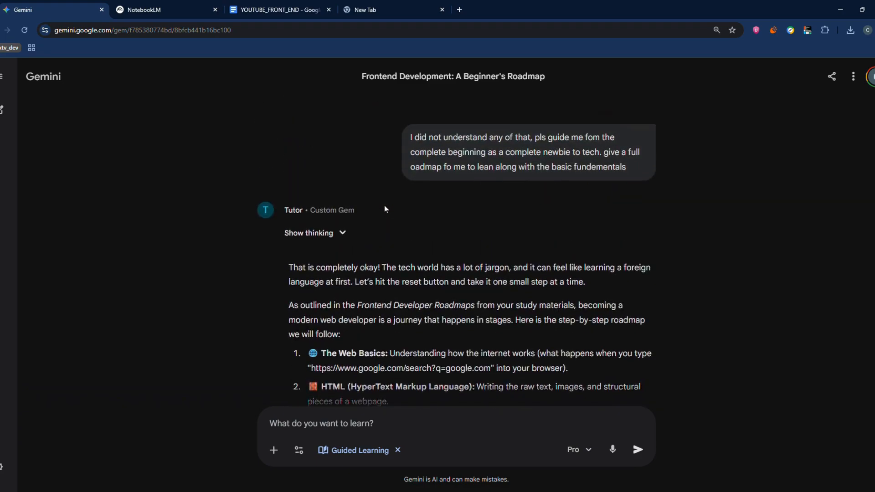
scroll(382, 200, "up", 3)
scroll(233, 246, "down", 8)
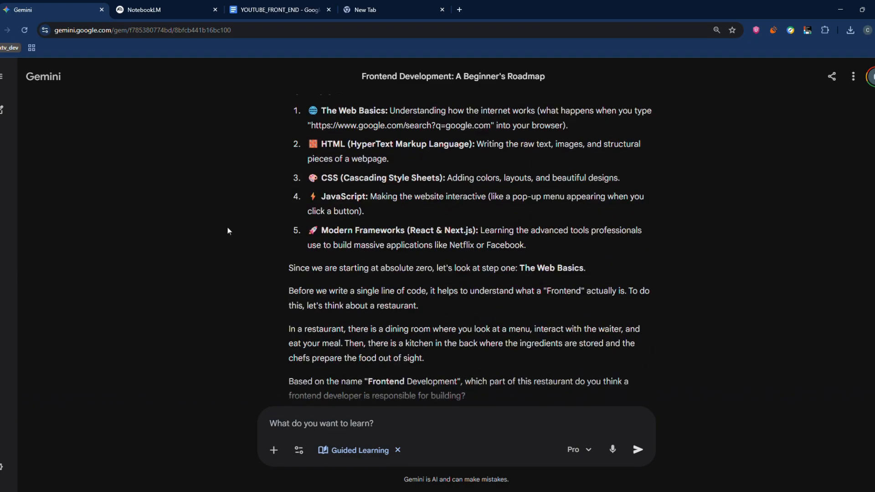
scroll(374, 201, "down", 1)
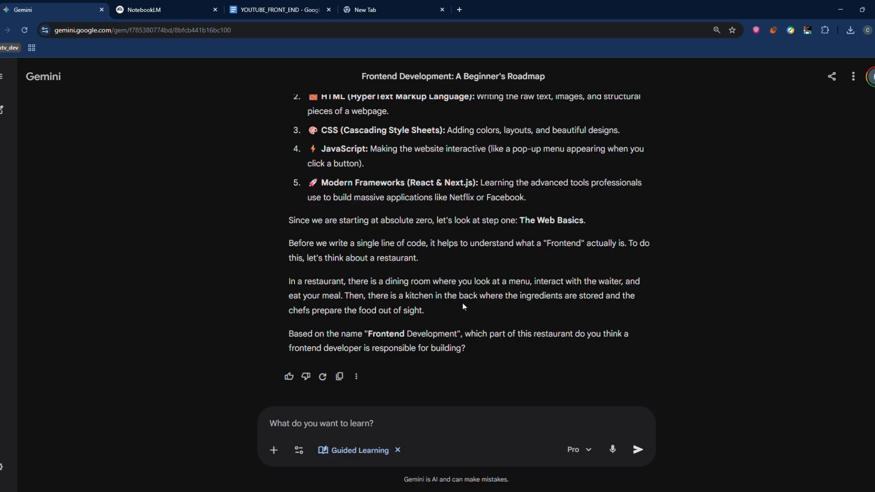
scroll(473, 302, "up", 6)
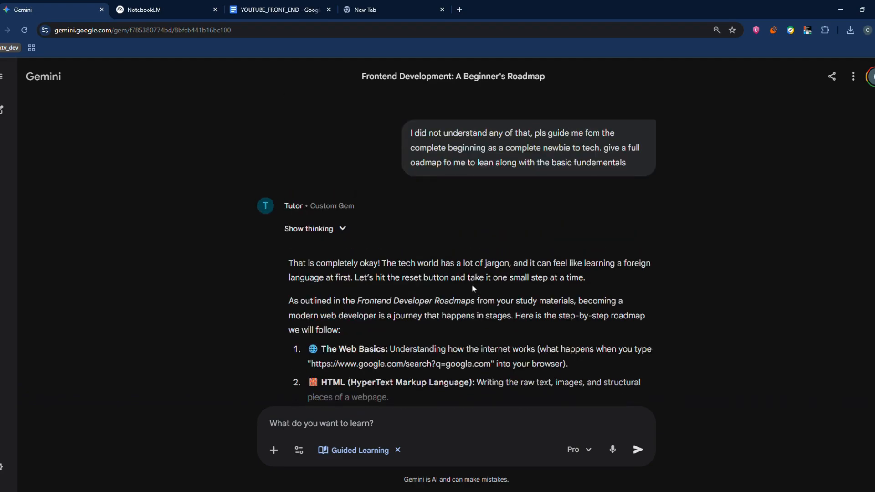
scroll(468, 290, "down", 6)
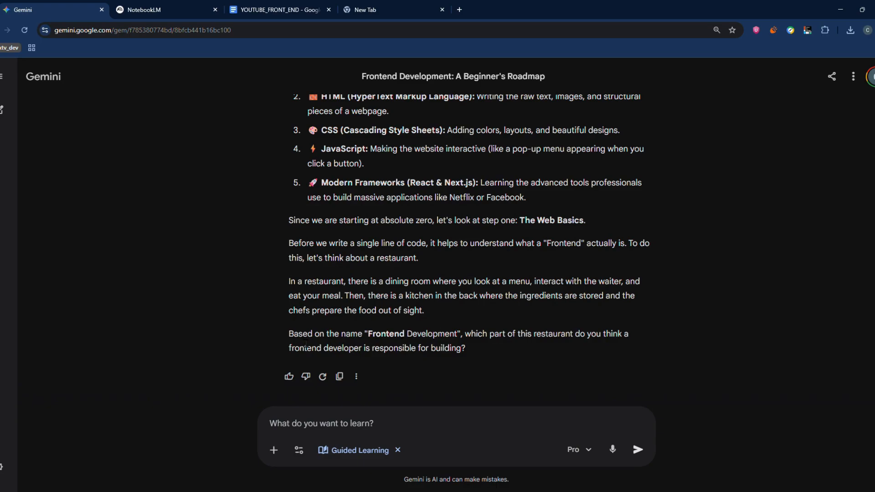
left_click_drag(304, 349, 477, 364)
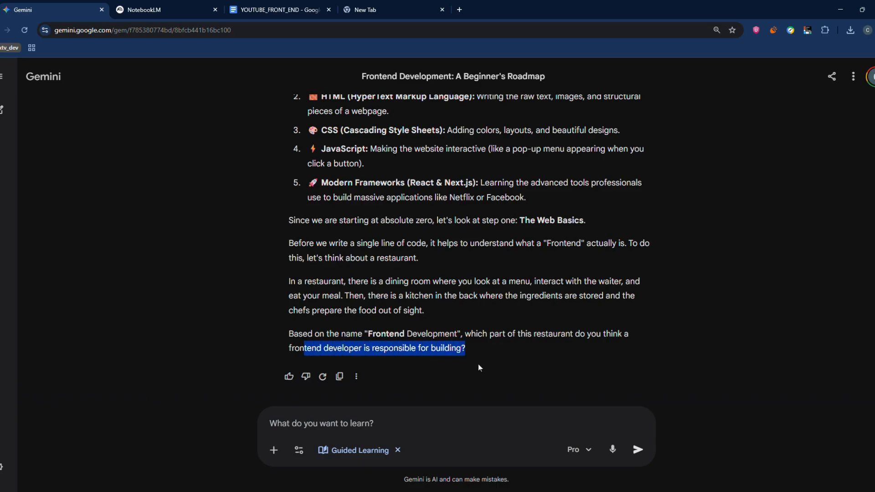
left_click(395, 360)
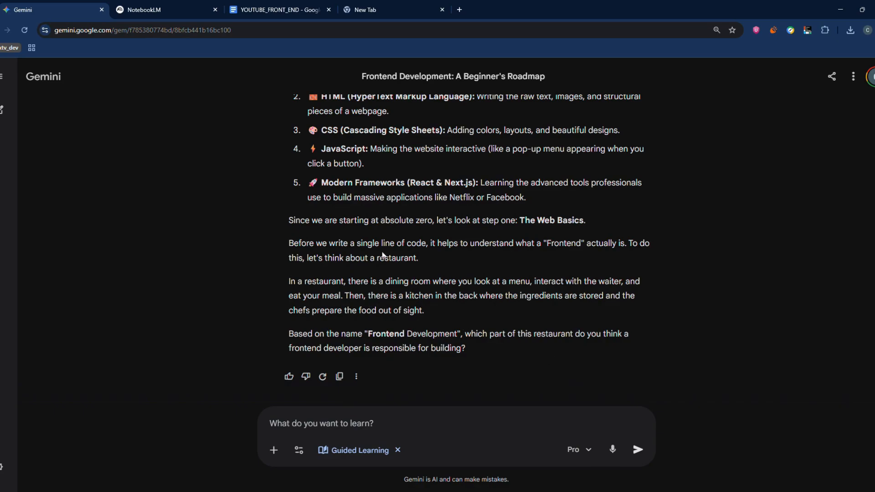
scroll(384, 254, "up", 5)
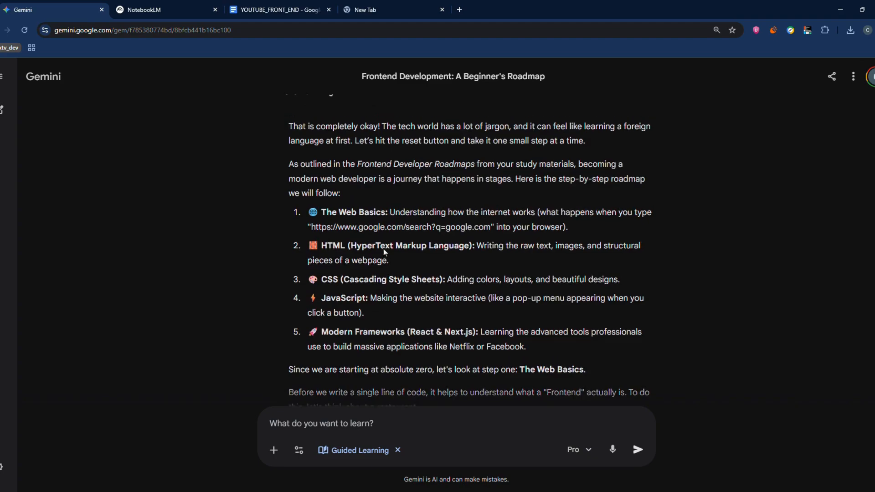
scroll(391, 254, "down", 5)
scroll(391, 253, "up", 4)
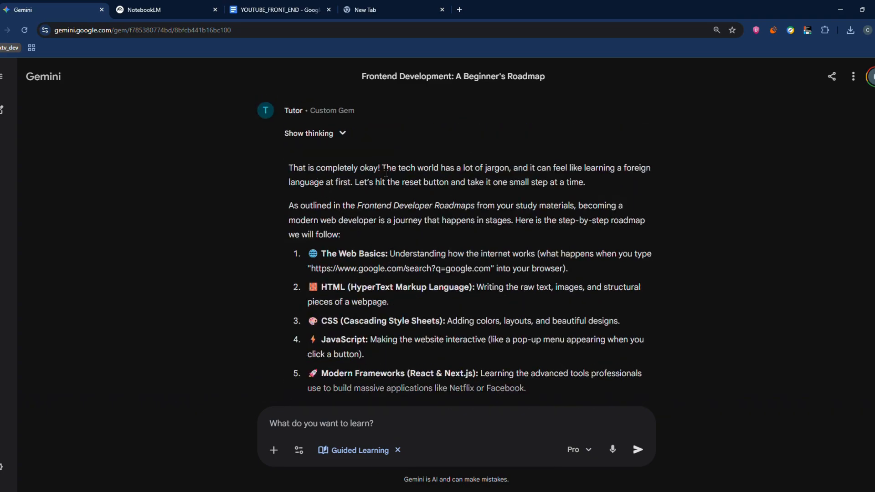
scroll(386, 173, "down", 4)
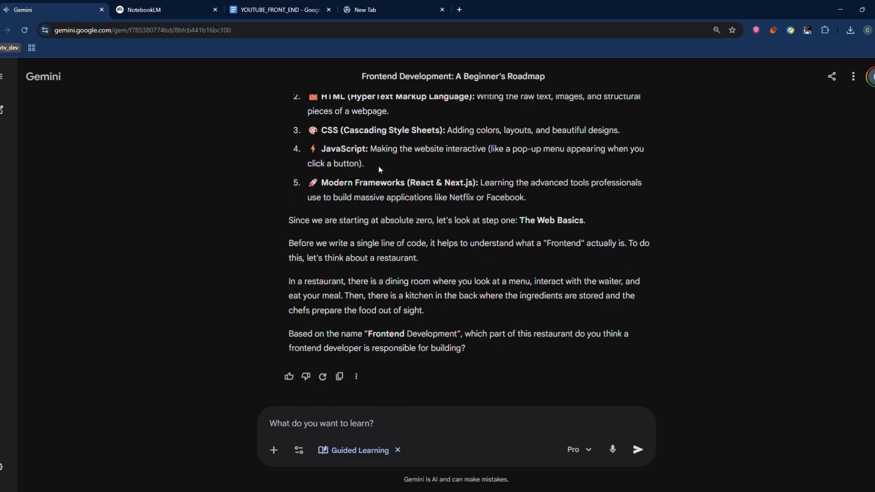